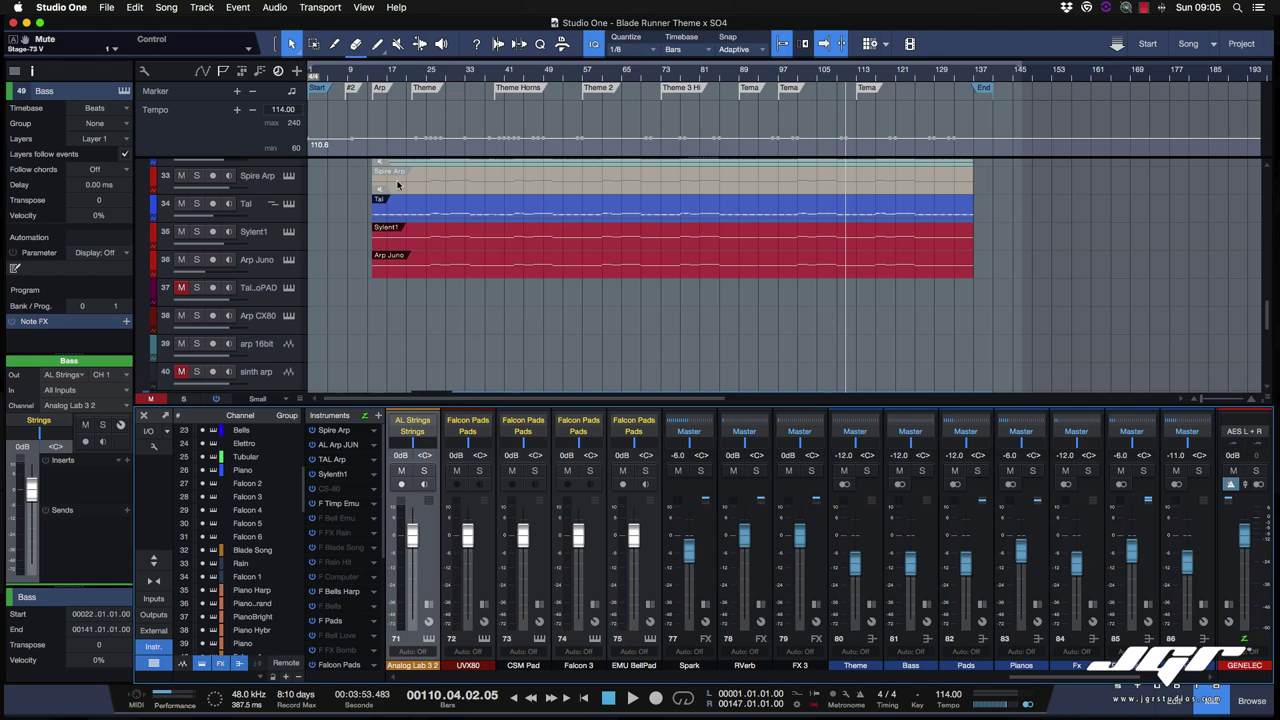
- Enlarge the tempo track's height and set its maximum tempo to 150
left_click_drag(284, 156, 296, 258)
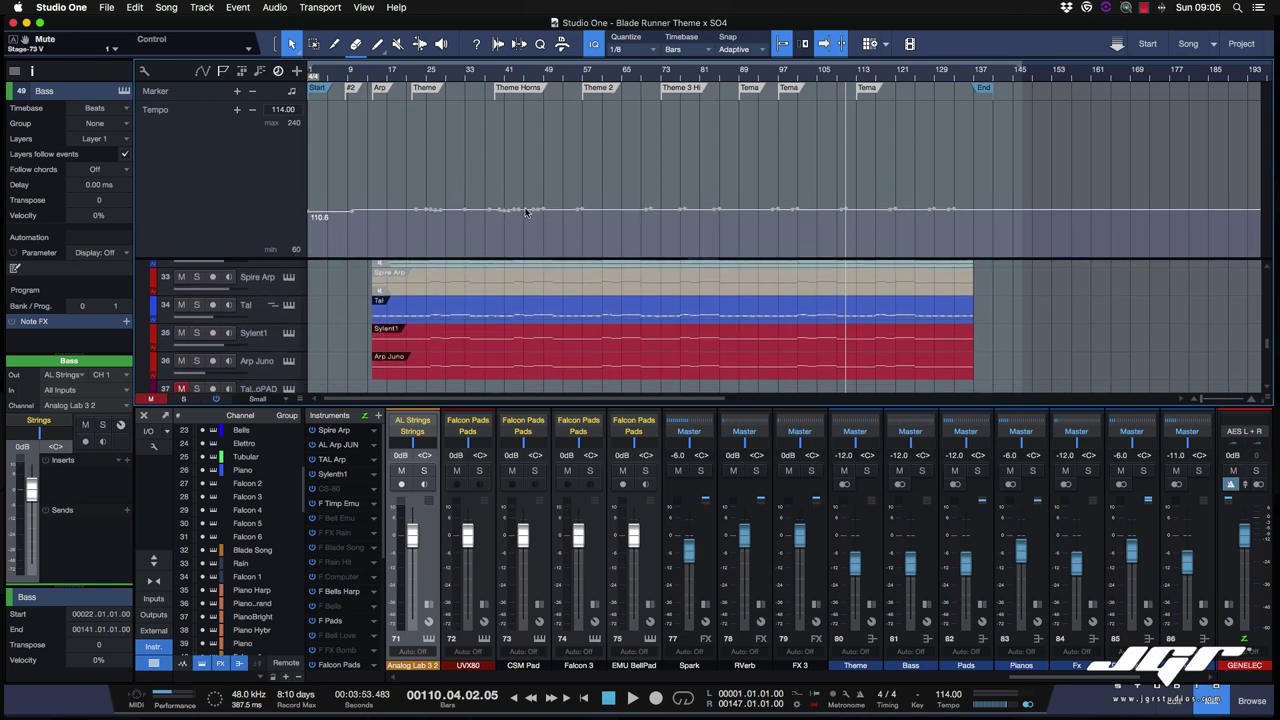
mouse_move(465, 216)
left_click(293, 122)
type("150")
key("Return")
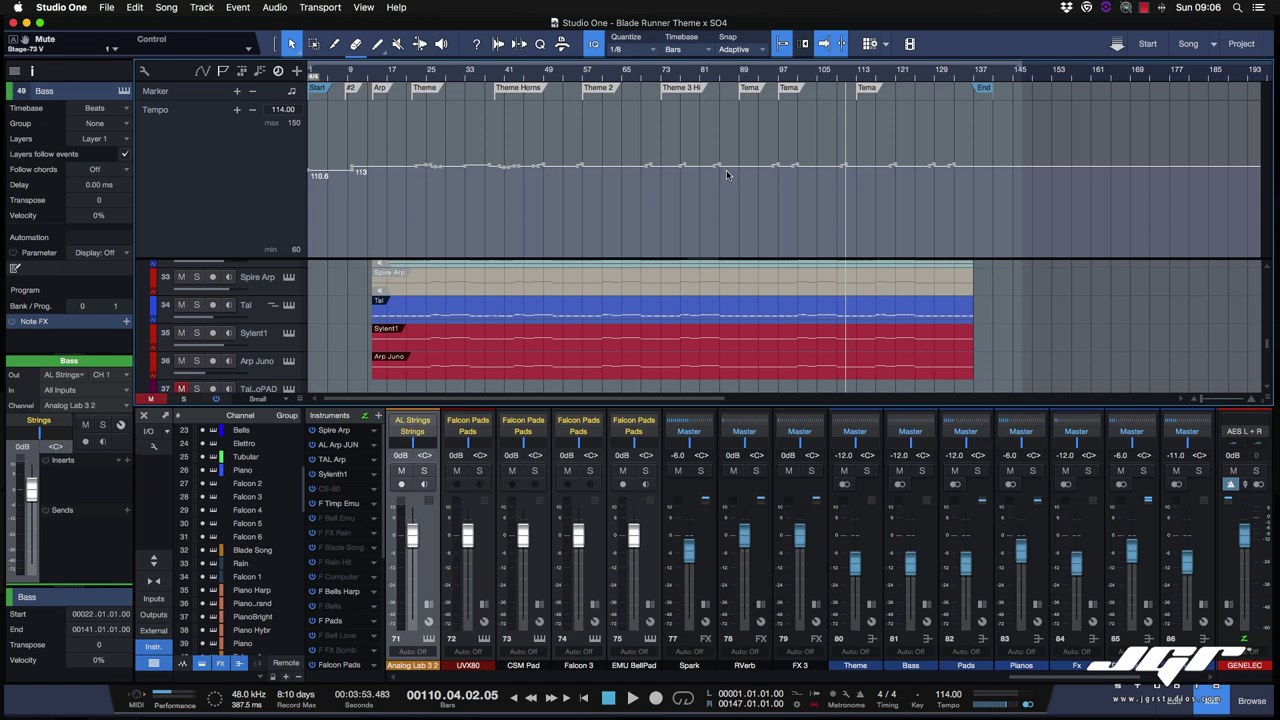
- Add tempo points near bars 137 and 143, lower the second to the bottom of the range, and bend the ramp into a steep downward curve
left_click(976, 167)
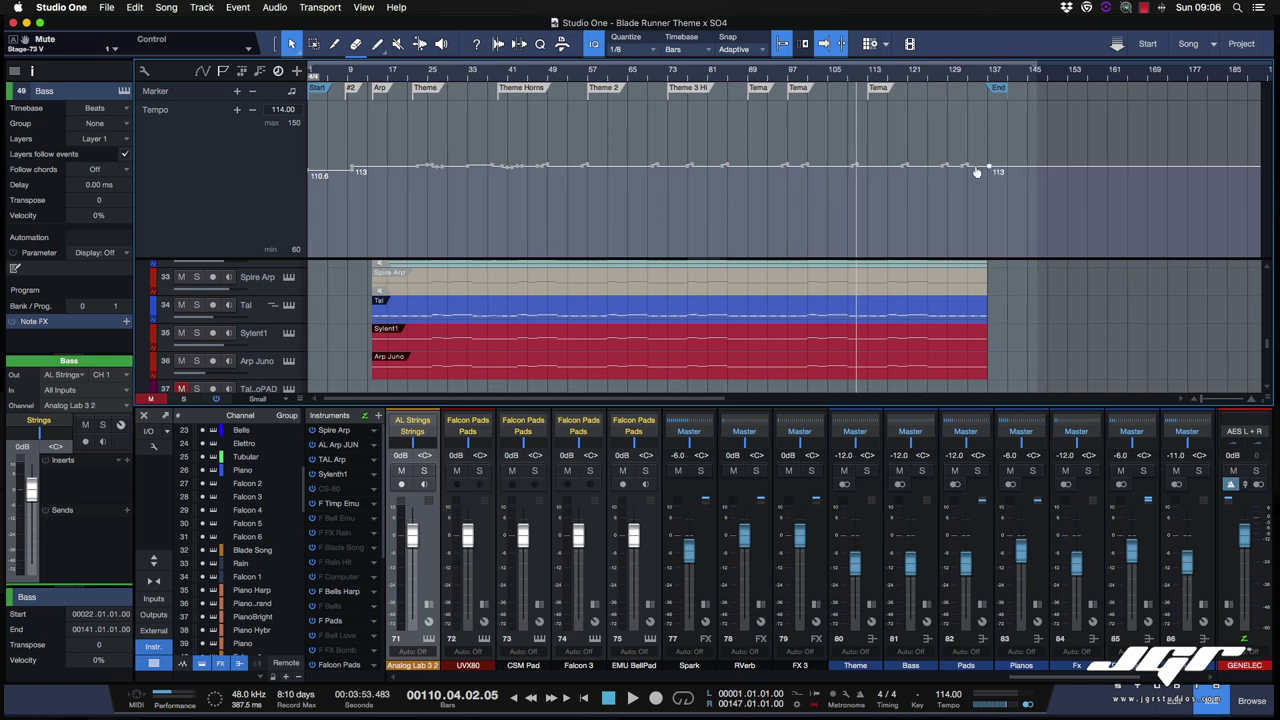
left_click(1016, 168)
left_click_drag(1016, 170, 1019, 263)
scroll(1007, 215, "up", 5)
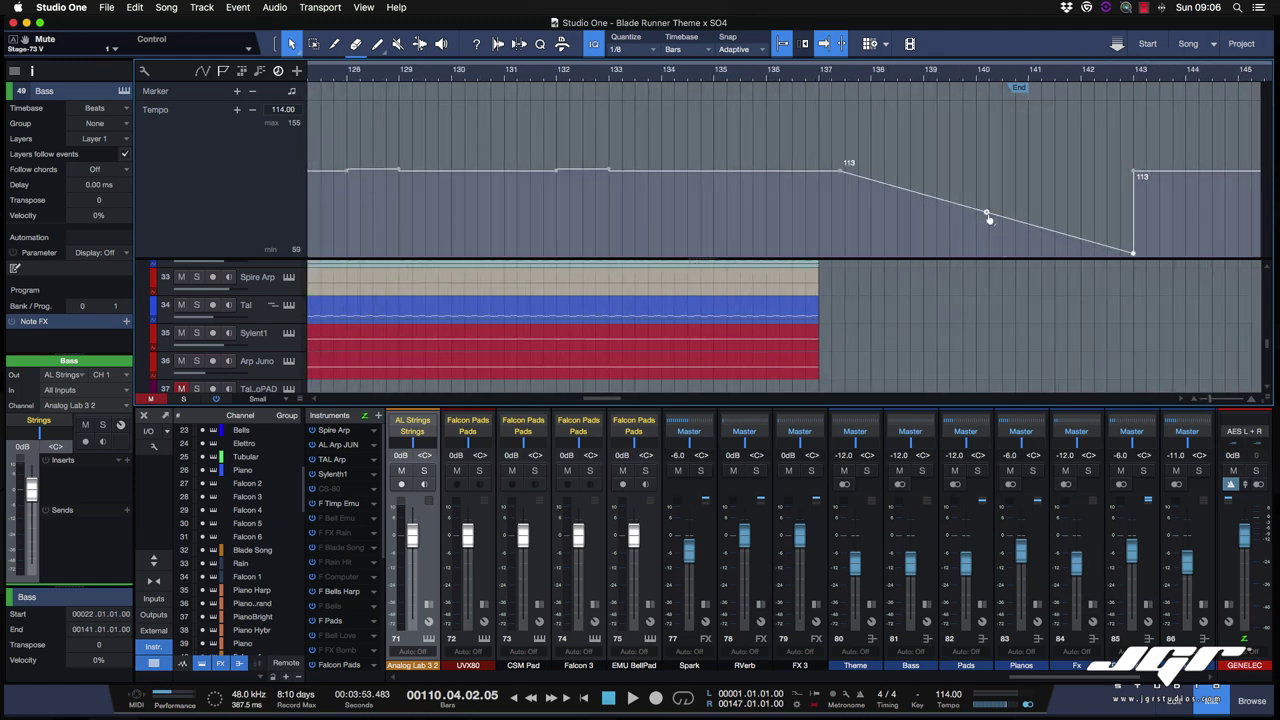
left_click_drag(987, 215, 985, 250)
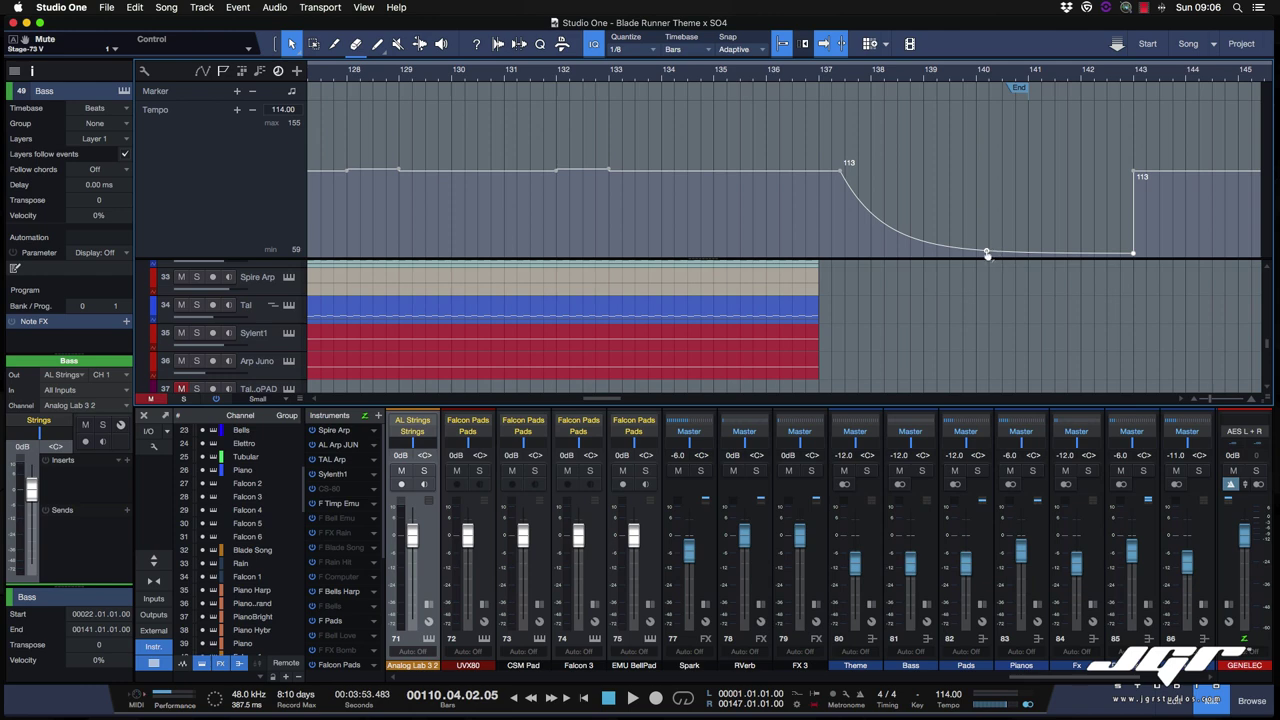
- Play the song from the start of the curved tempo ramp near bar 137 to check the slowdown
left_click(857, 76)
key("space")
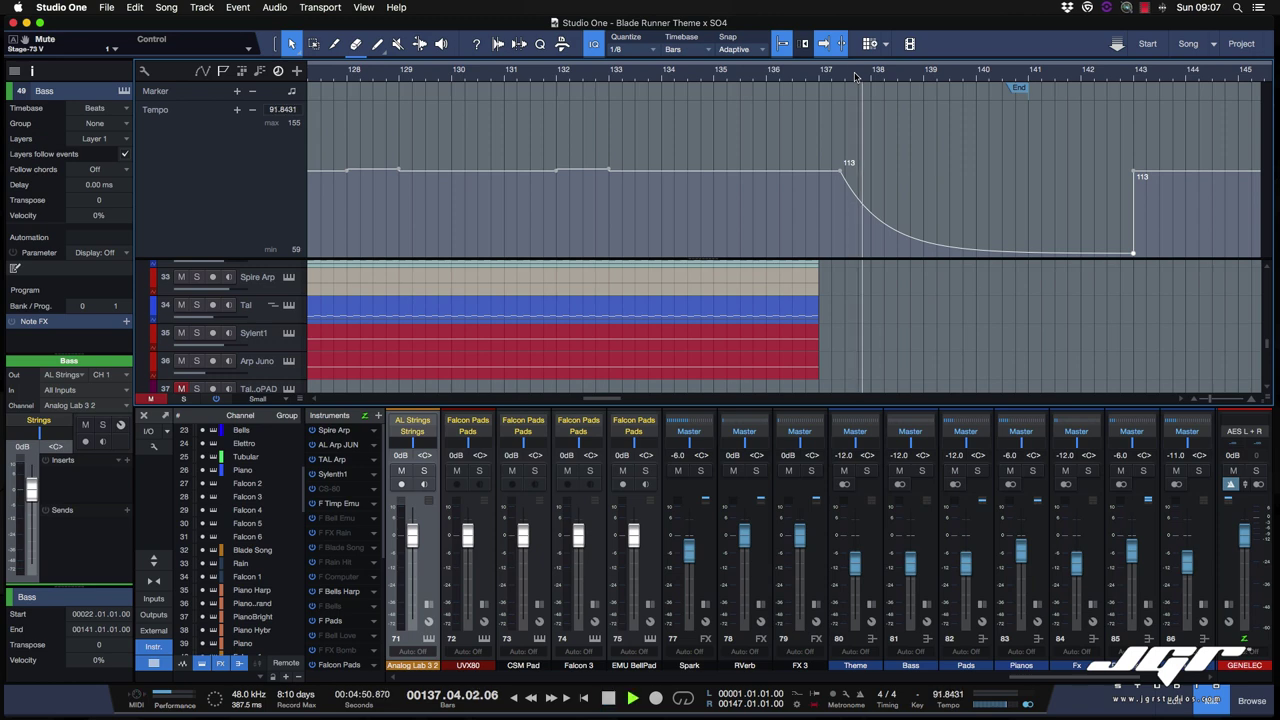
key("space")
key("space")
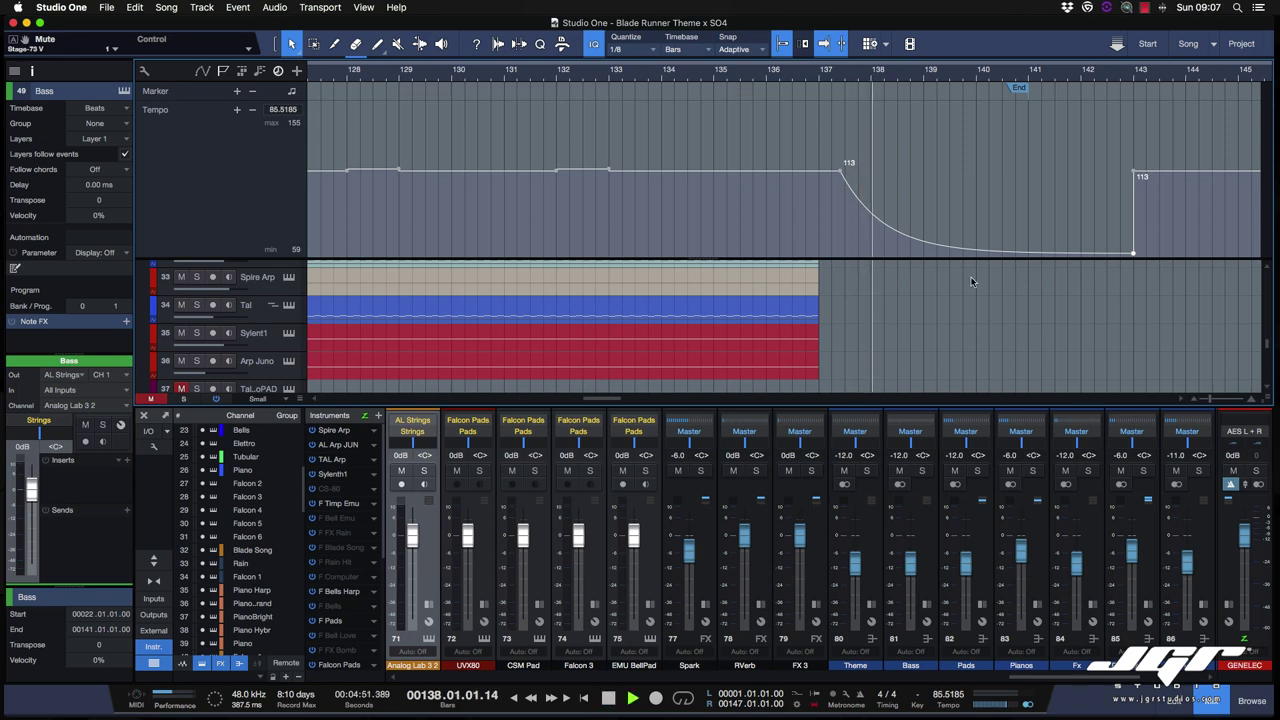
key("space")
- Review the AAF export options, including Export pan and Legacy mode, and close the dialog without exporting
left_click(110, 7)
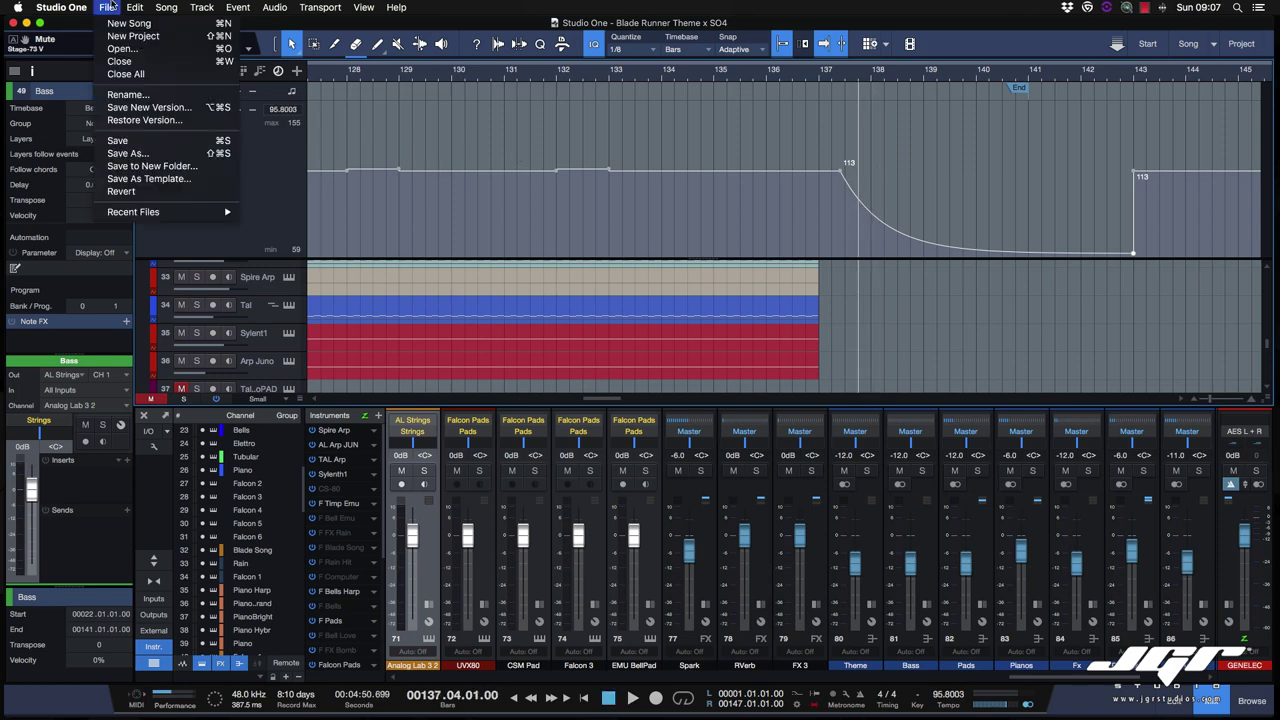
mouse_move(145, 5)
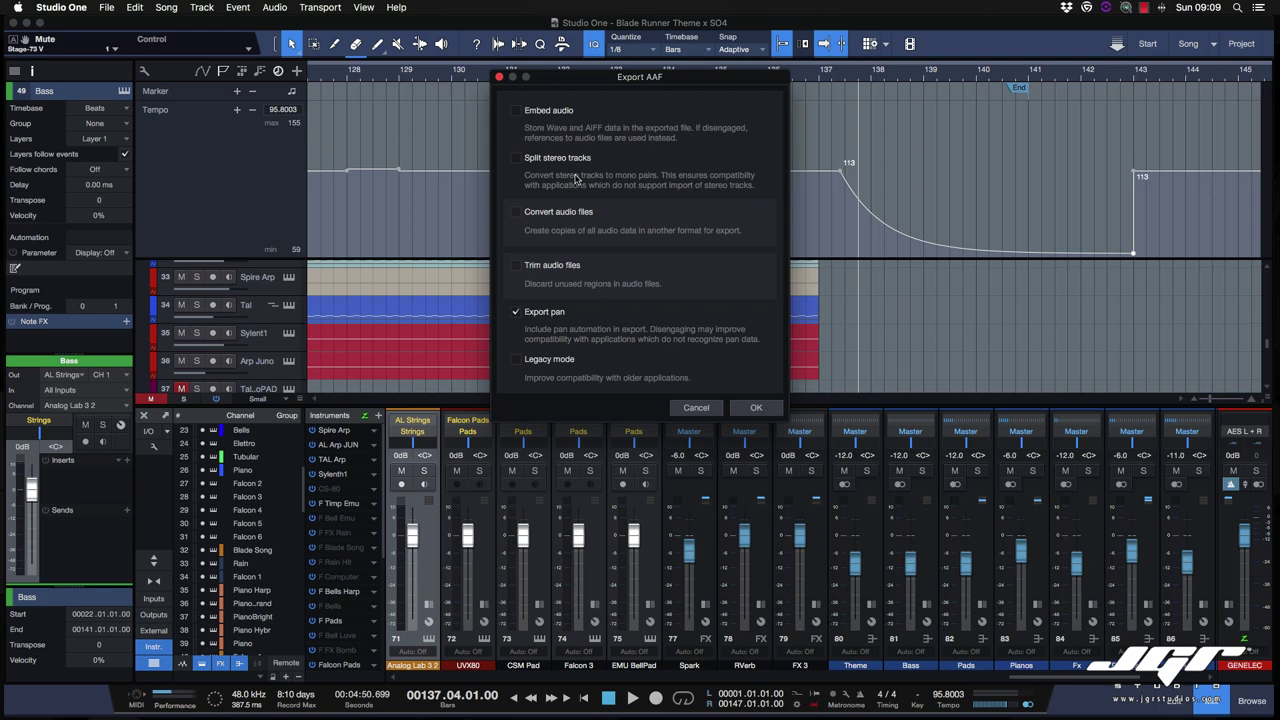
left_click(556, 316)
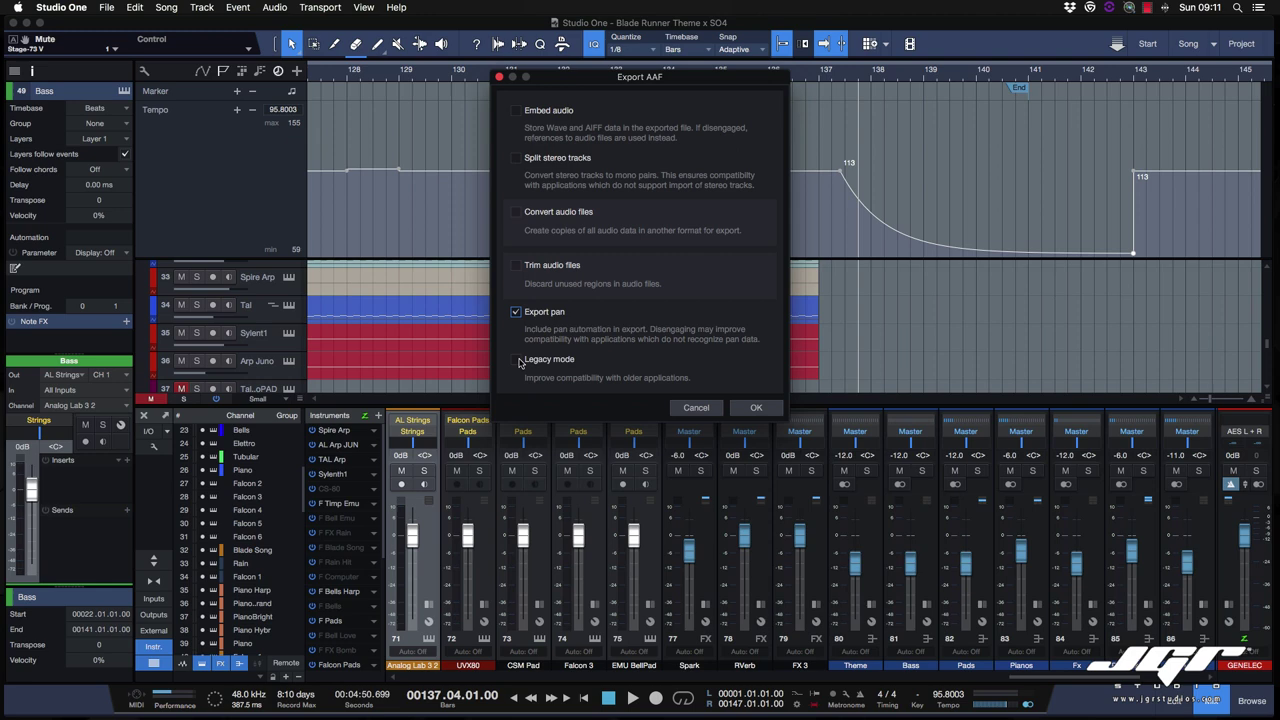
left_click(696, 408)
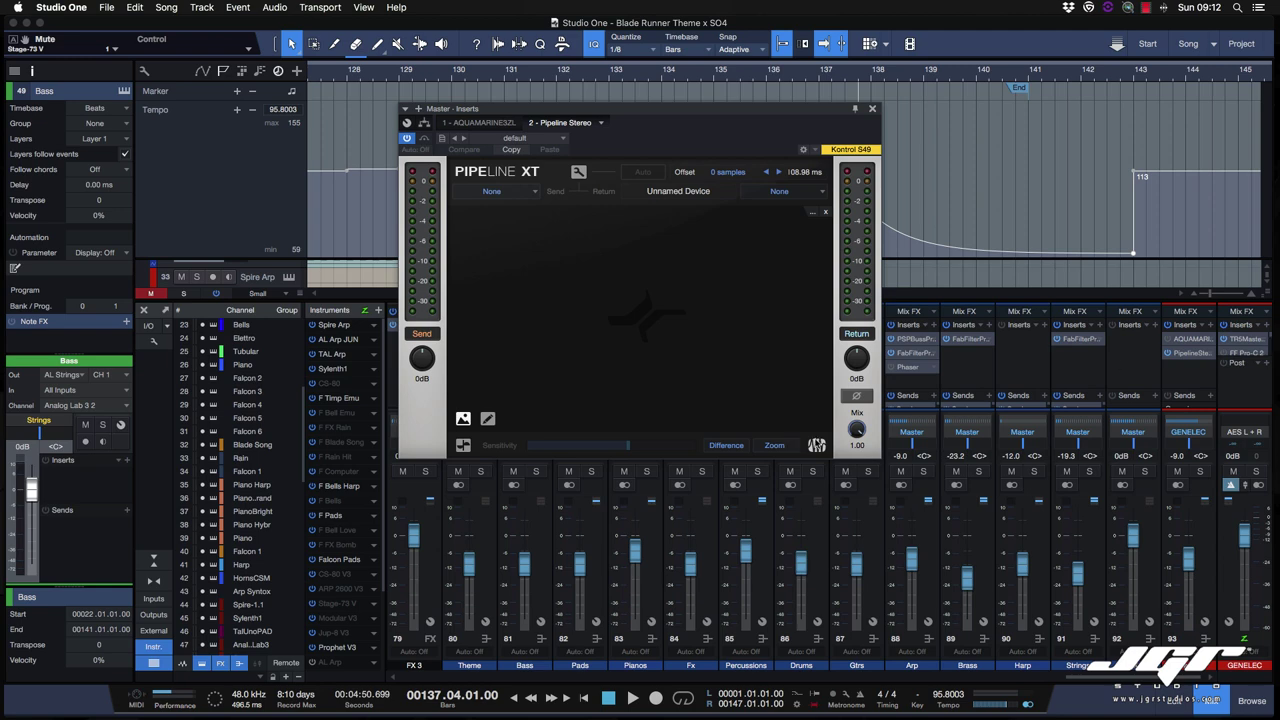
- Cycle the Pipeline XT side panels through their colours to dark grey, and toggle the phase inversion on and back off
left_click(816, 445)
left_click(820, 444)
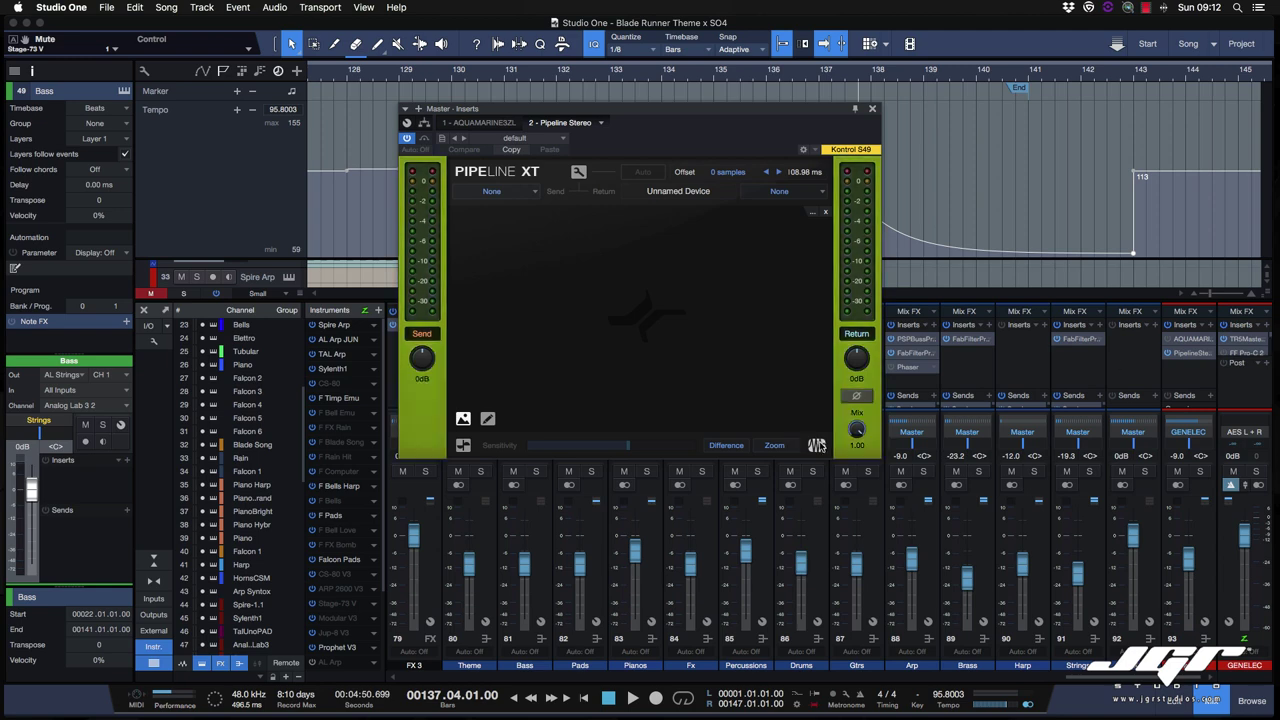
left_click(816, 445)
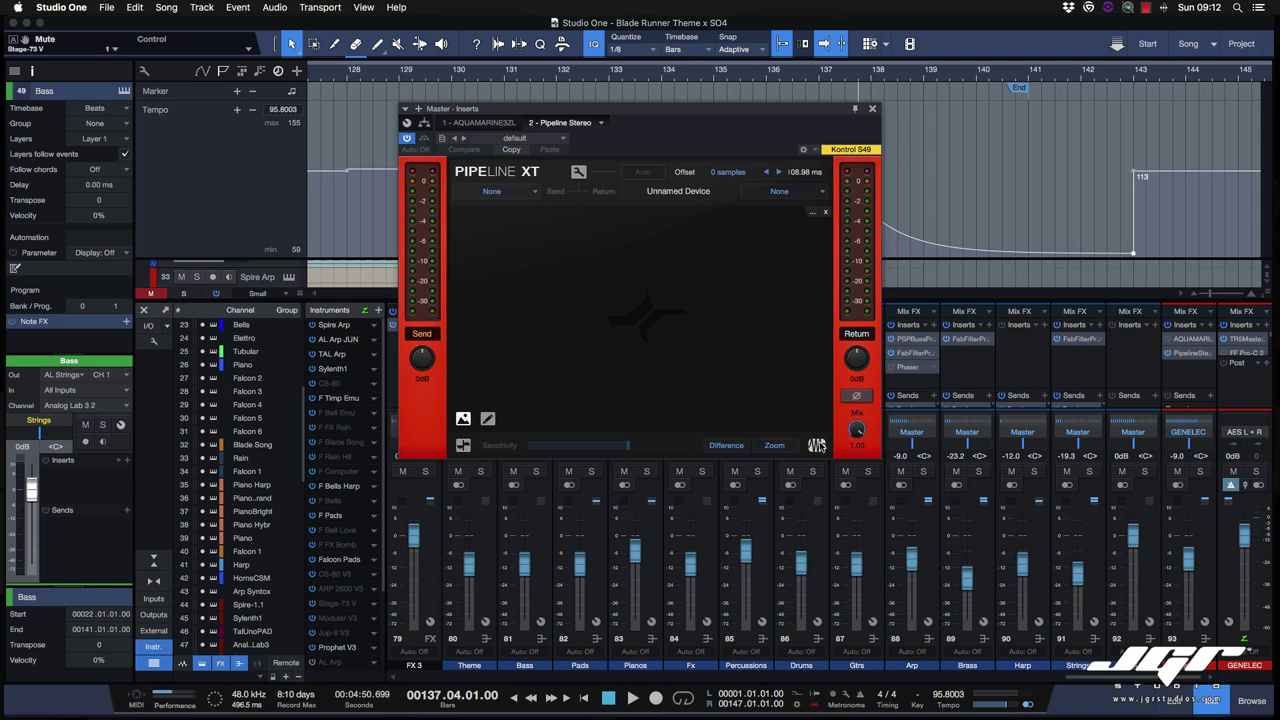
left_click(816, 445)
left_click(816, 445)
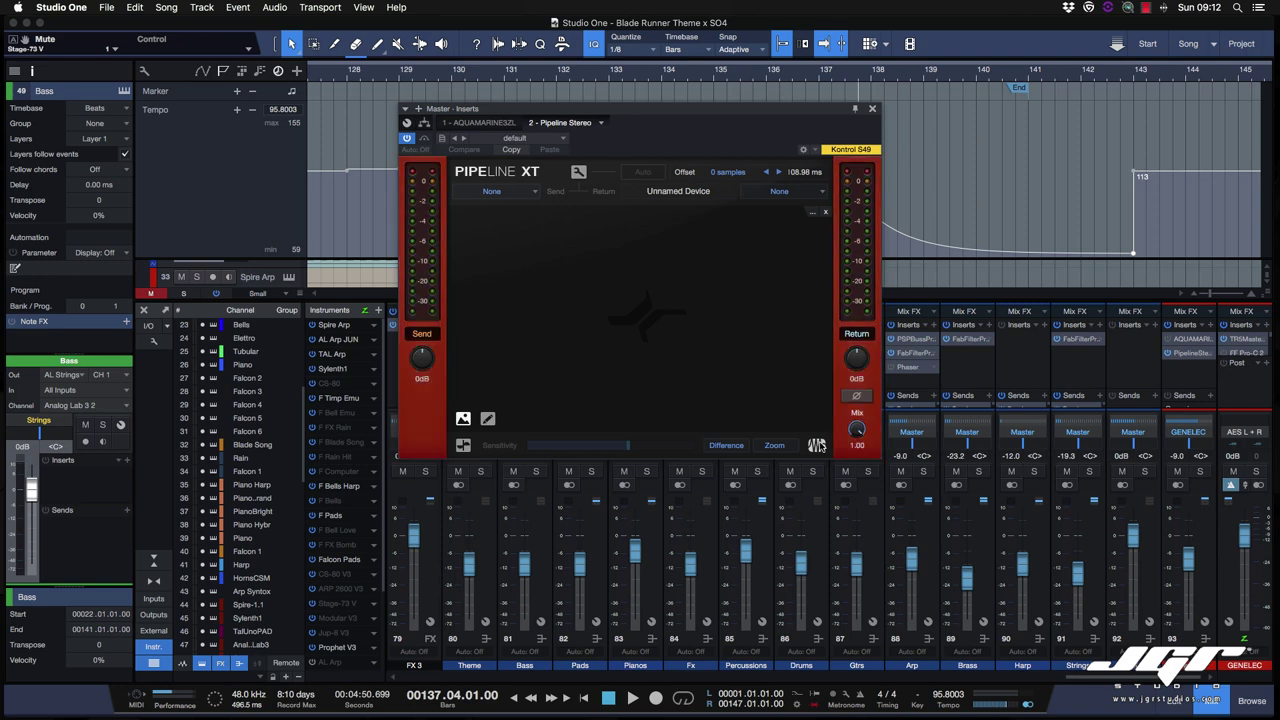
left_click(816, 445)
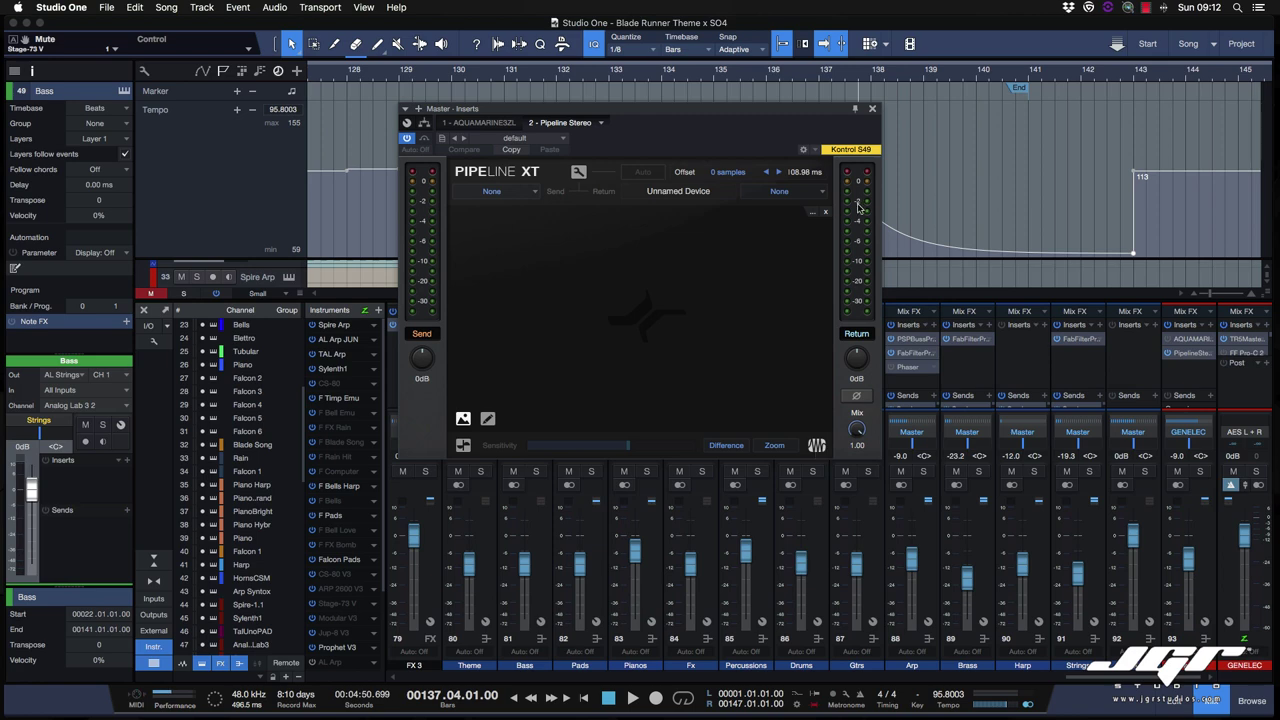
left_click(858, 399)
left_click(858, 399)
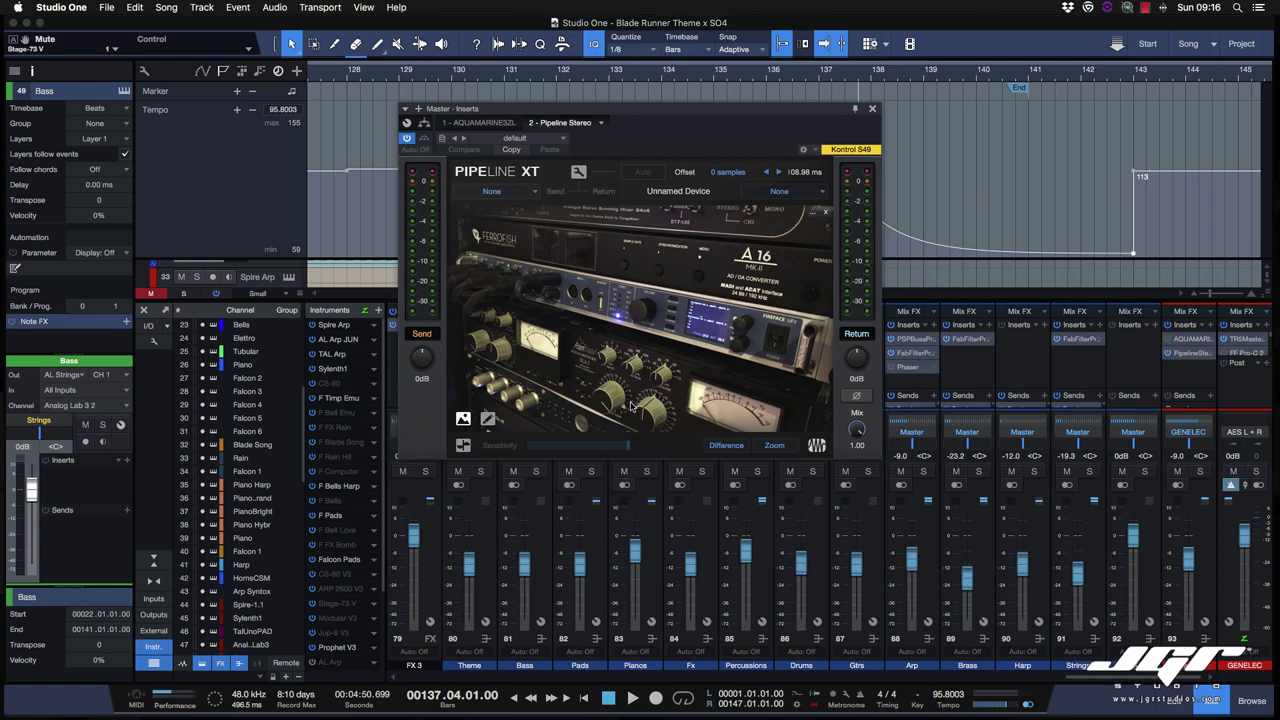
- Add the note "Maselec input di -9db" to Pipeline XT and check its waveform view before returning to the picture
left_click(488, 420)
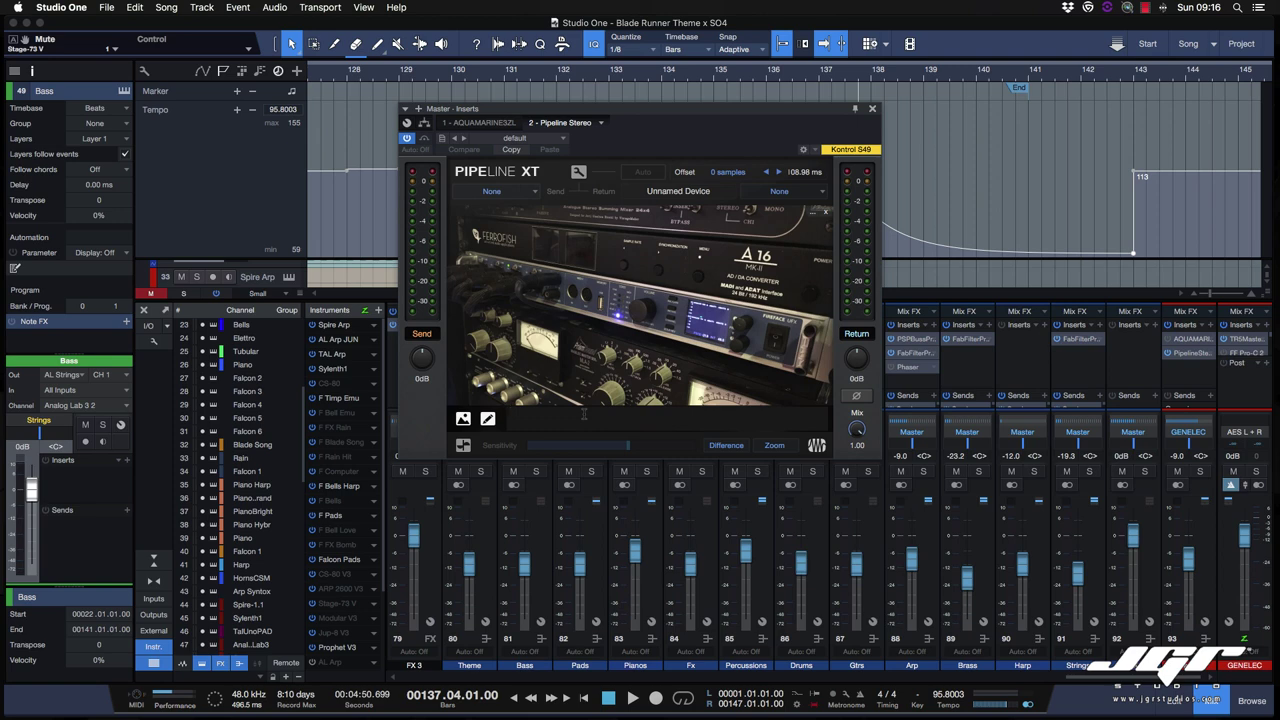
left_click(584, 413)
type("Maselec input di -9db")
key("Return")
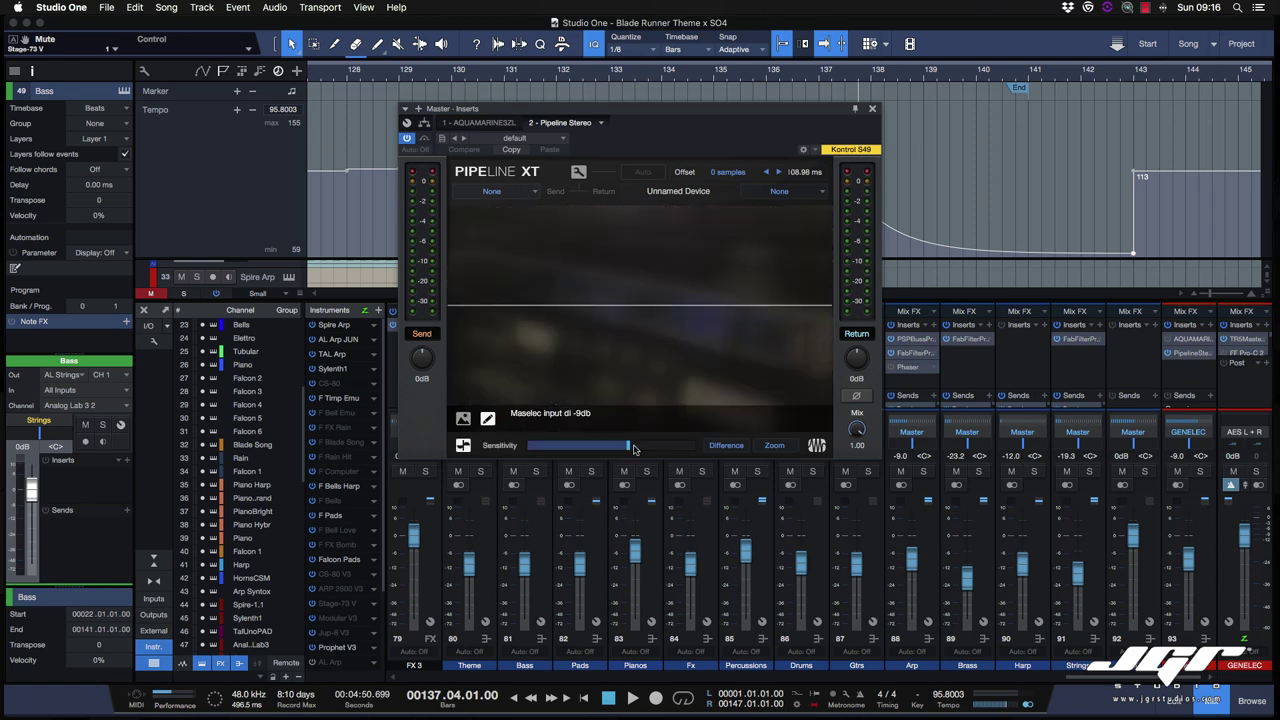
left_click(463, 445)
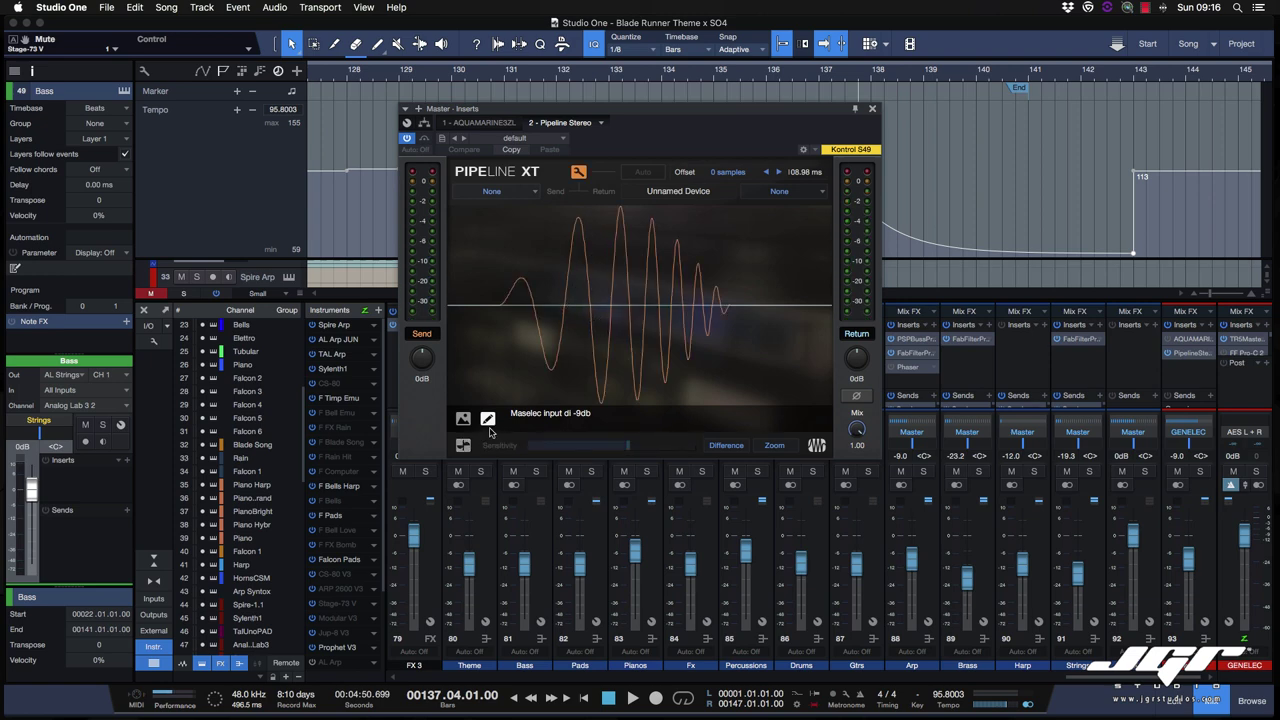
left_click(466, 447)
- Name the Pipeline XT device "Maselec MLA2" and choose Maselec as both its send and return
left_click(554, 190)
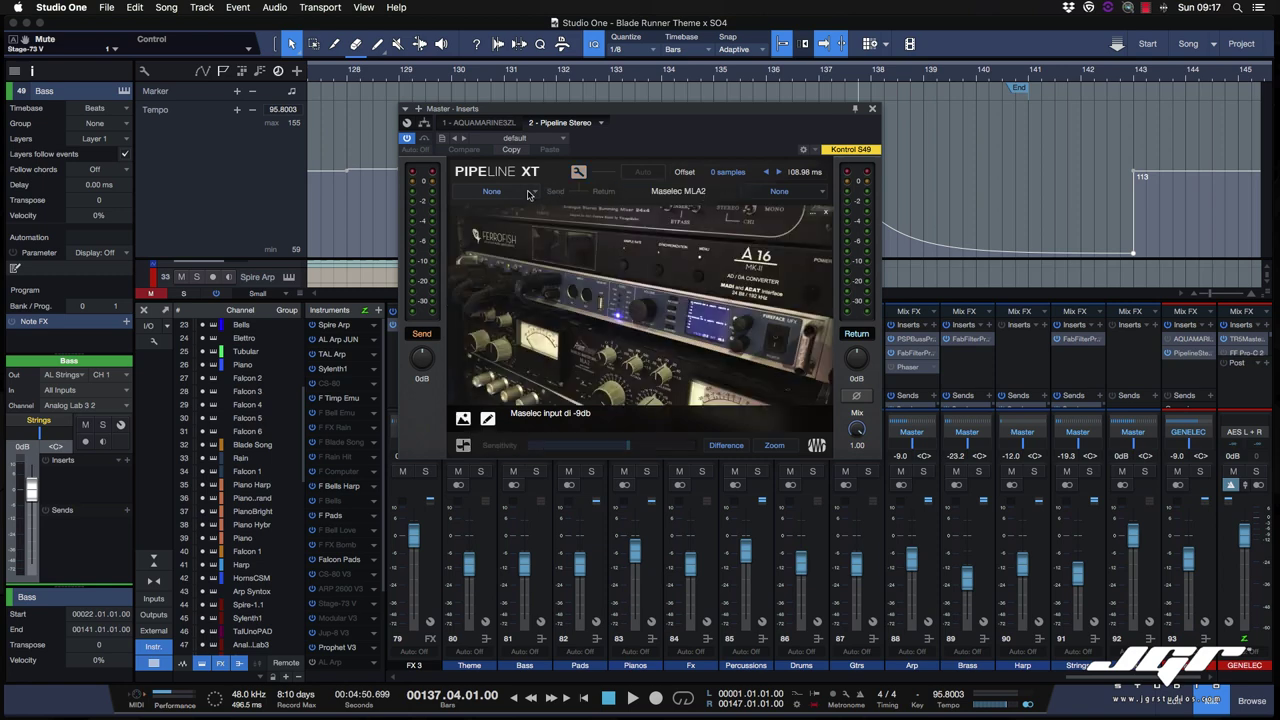
left_click(530, 194)
left_click(540, 222)
left_click(824, 192)
left_click(790, 206)
- Store the Pipeline XT settings as a preset named "Maslec BR Theme"
left_click(563, 139)
left_click(443, 139)
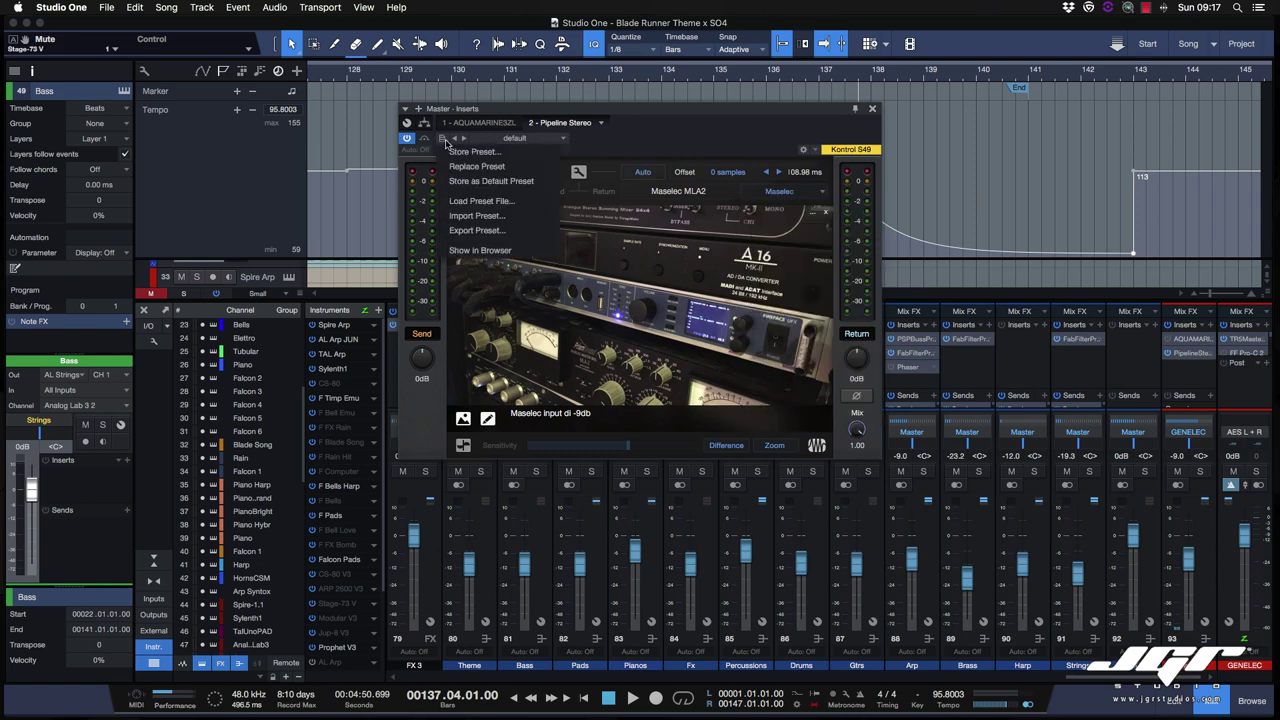
left_click(479, 154)
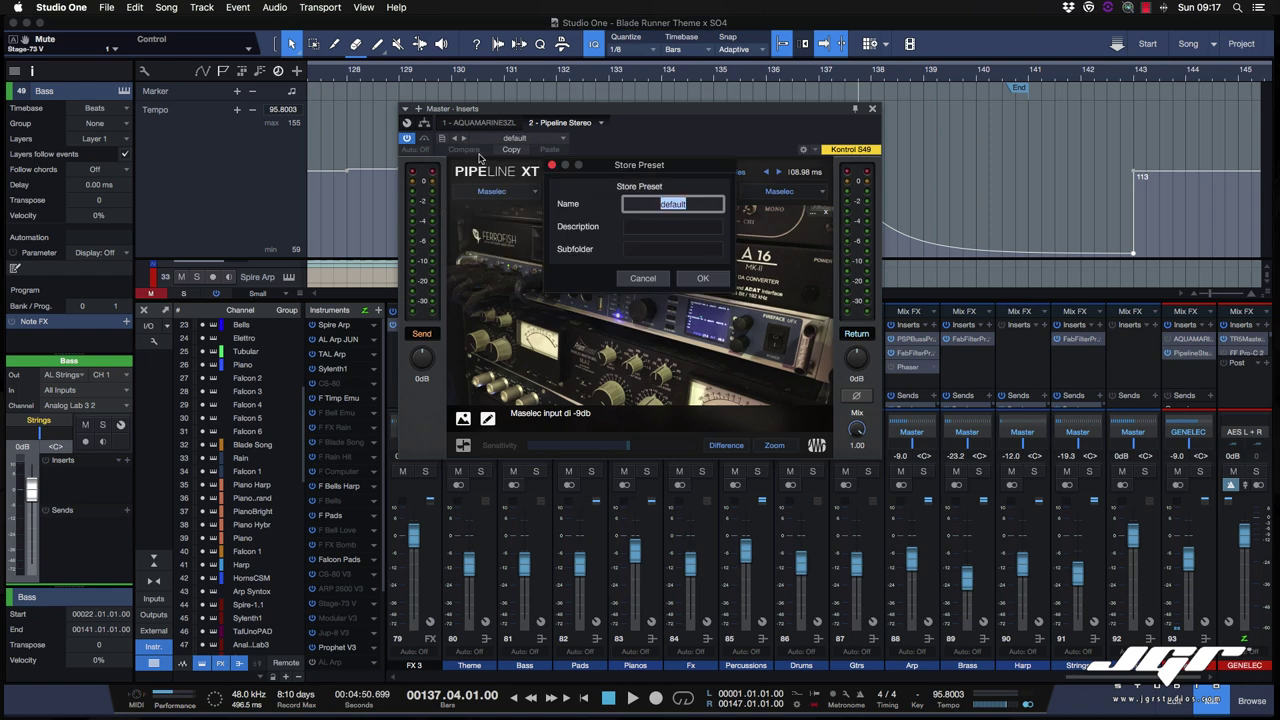
type("Maselec")
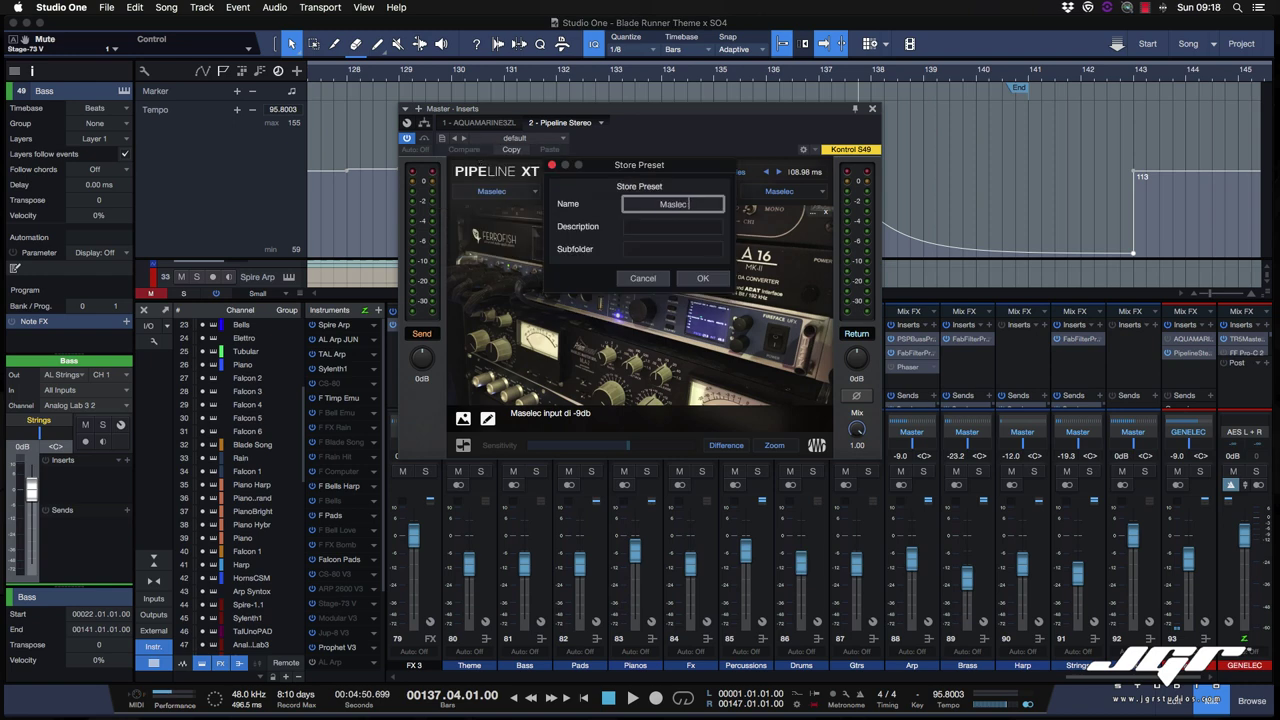
type(" BR Theme")
key("Return")
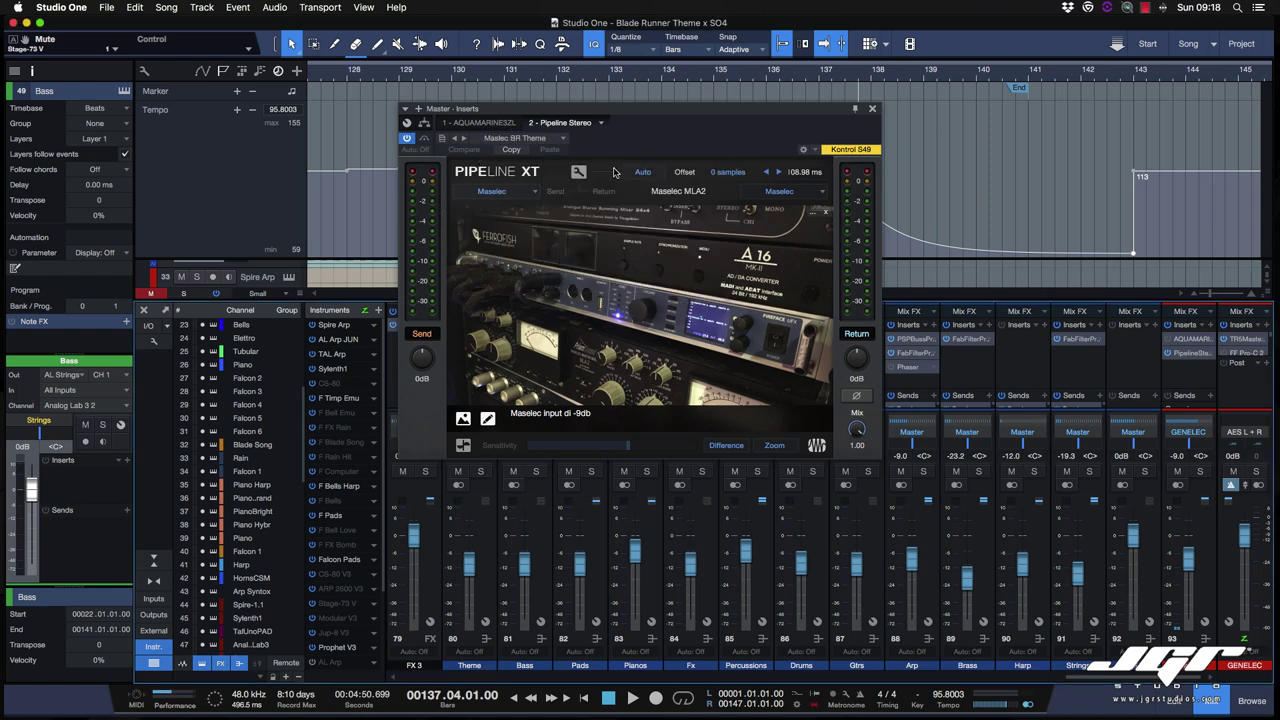
- Load the Maslec BR Theme preset from the preset list and close the Pipeline XT window
left_click(564, 141)
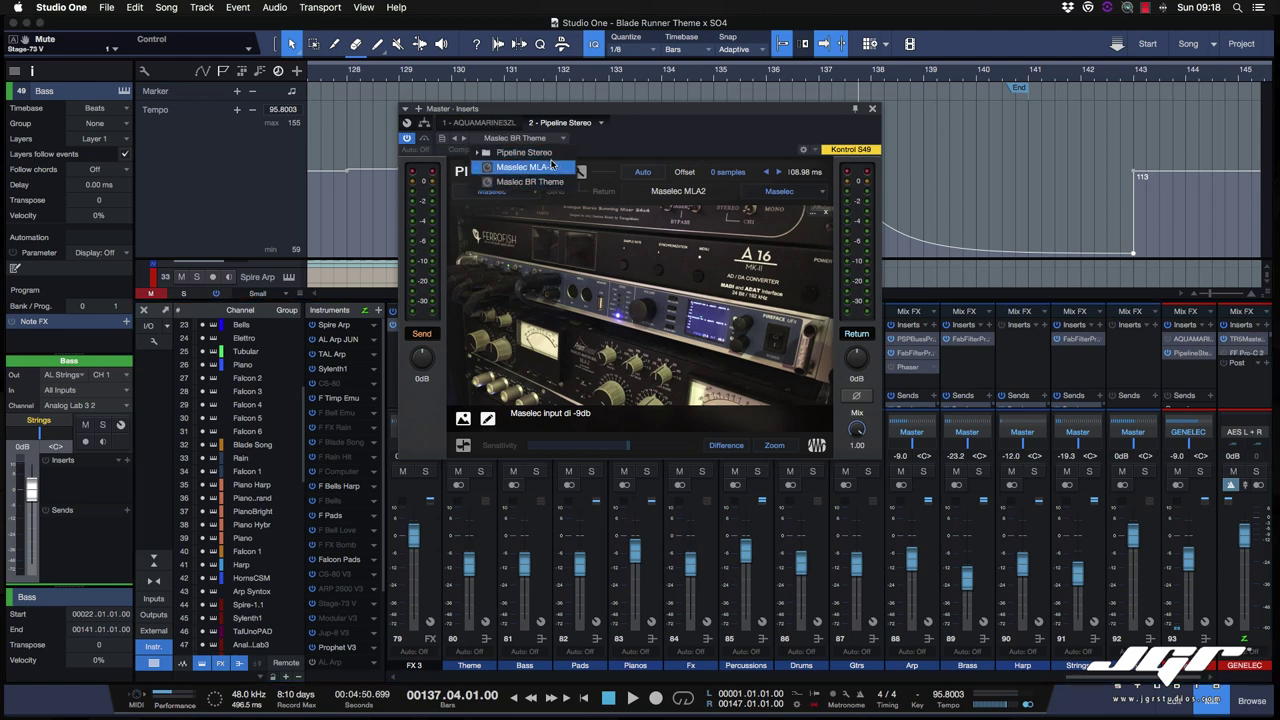
left_click(556, 180)
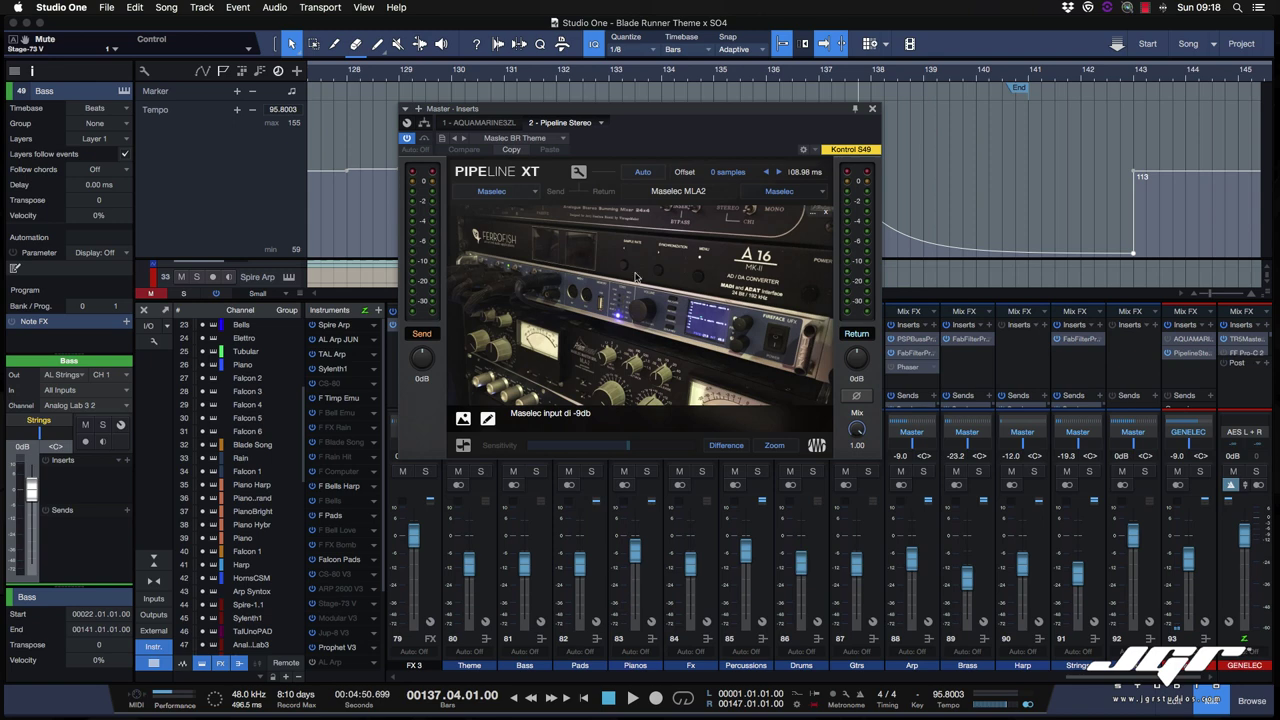
left_click_drag(765, 114, 781, 113)
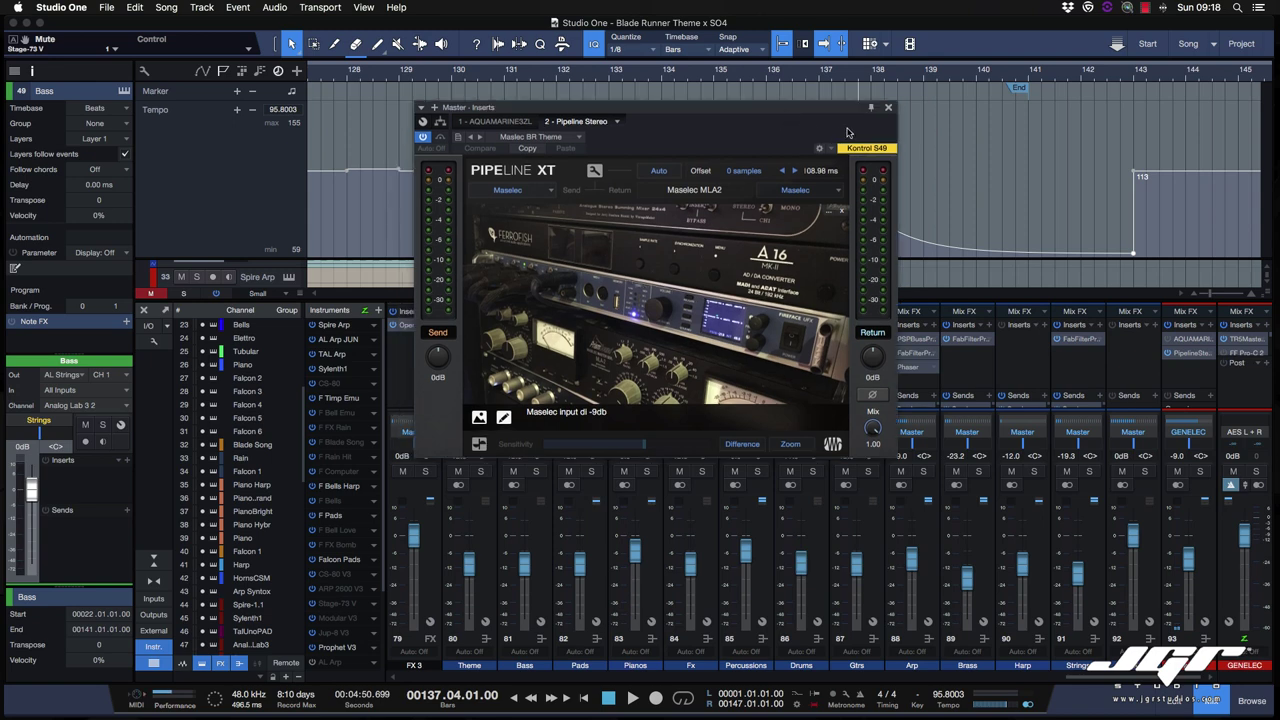
left_click(888, 107)
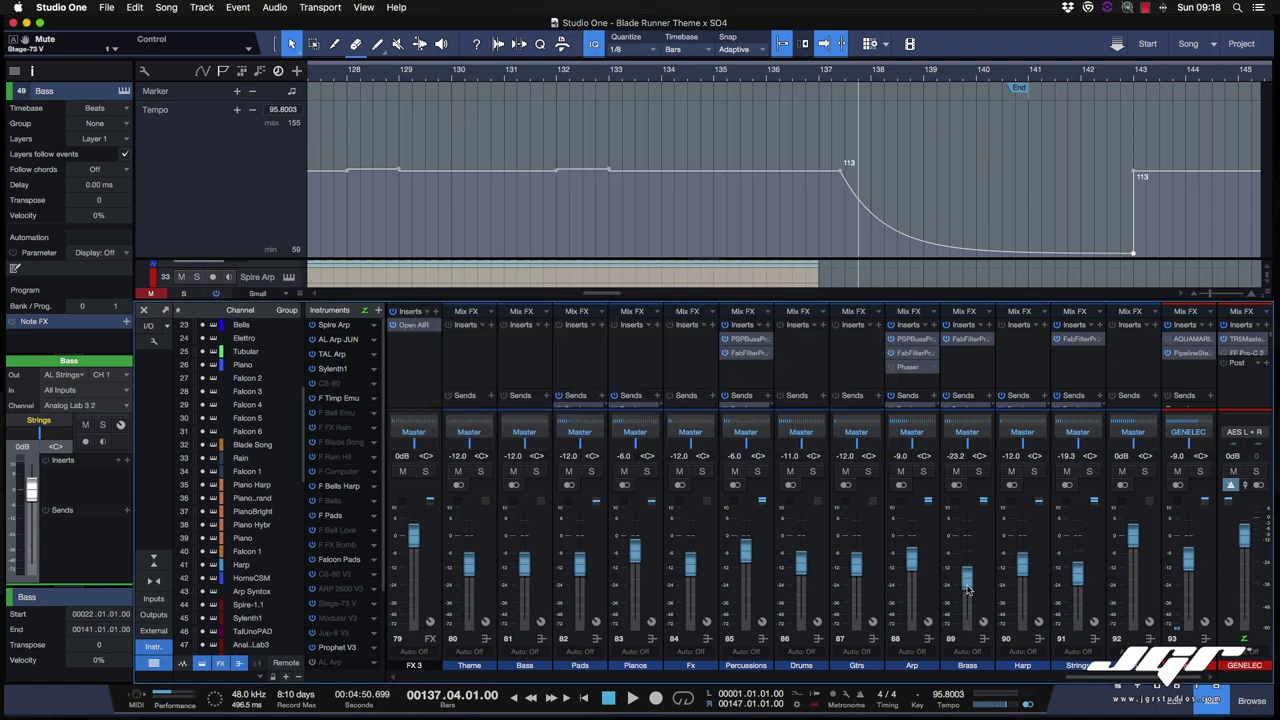
- Show the recording options and set the Note Repeat rate to 1/32
left_click(797, 704)
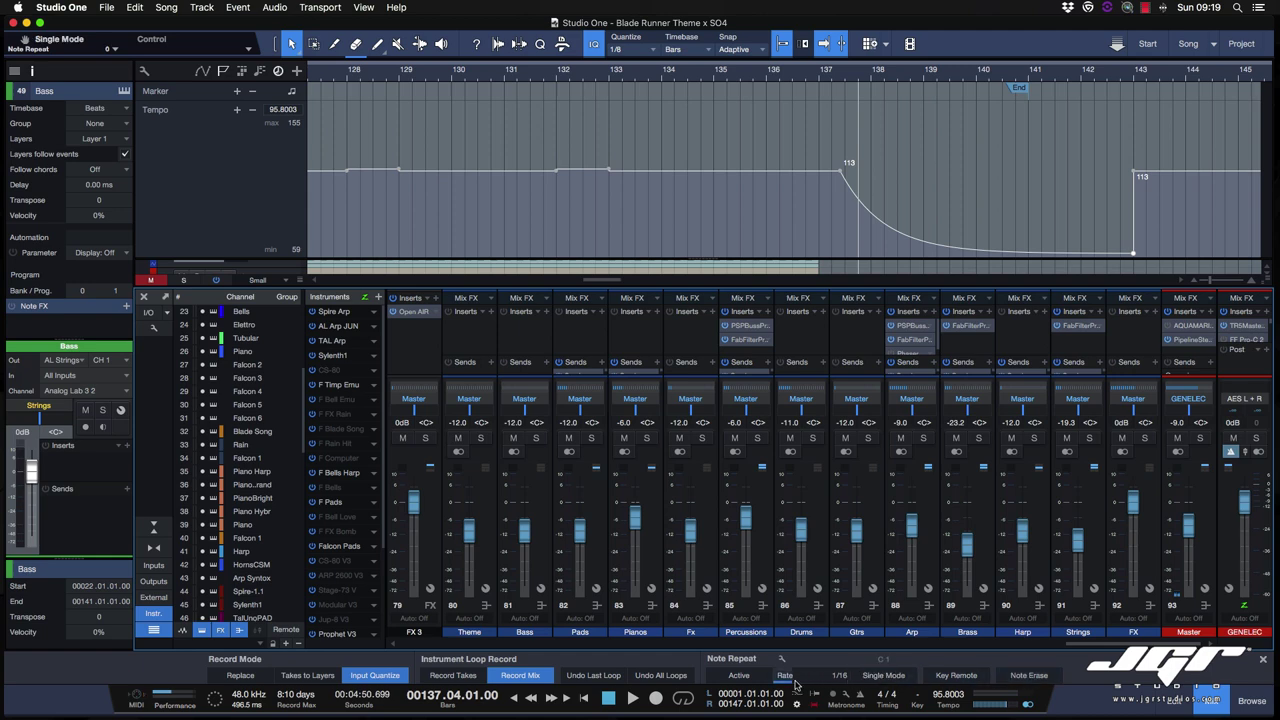
mouse_move(796, 685)
left_mouse_down()
mouse_move(822, 685)
mouse_move(803, 683)
left_mouse_up()
- Review the Console option "Cue mix mute follows channel" and the external devices list in the preferences, and cancel without changes
key("super+comma")
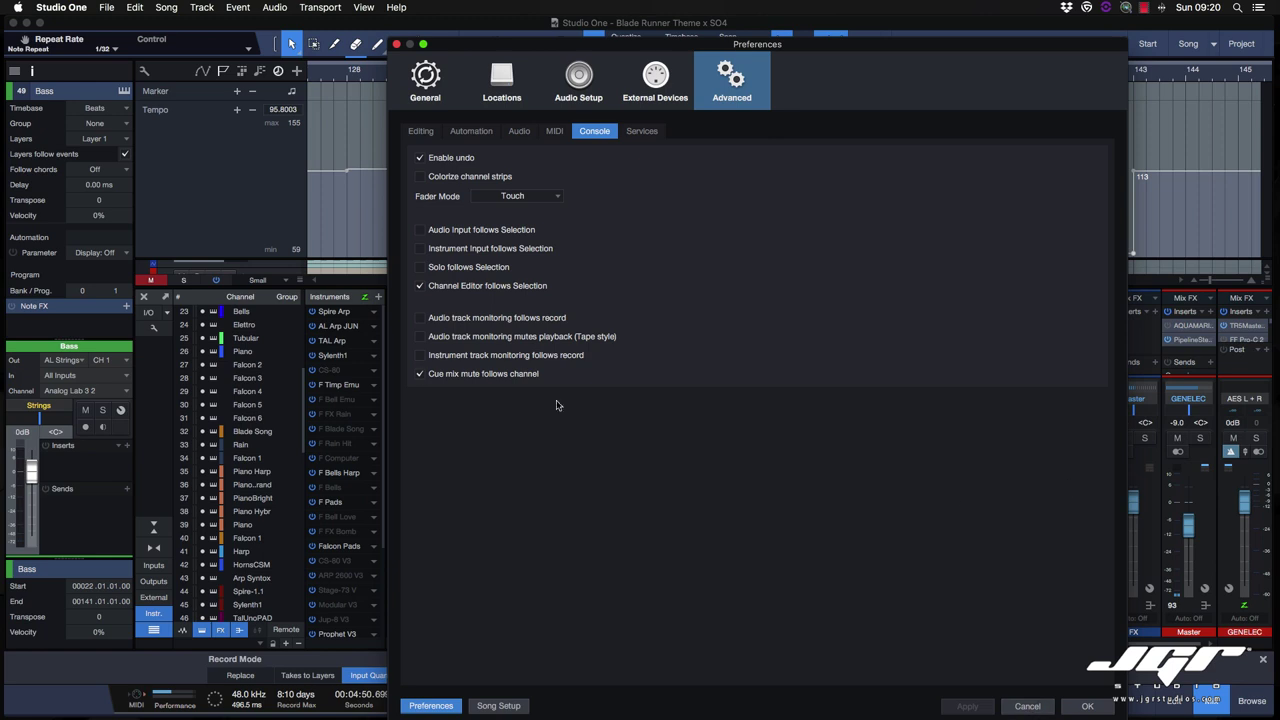
left_click(421, 374)
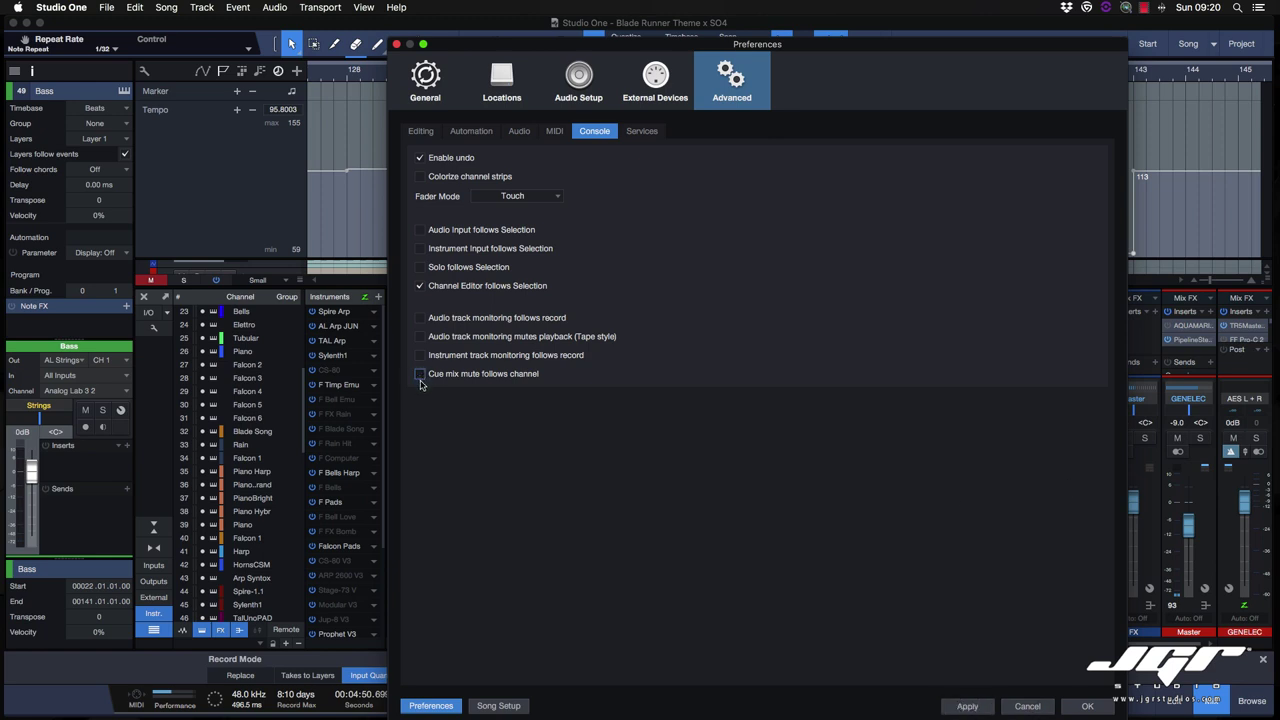
left_click(424, 375)
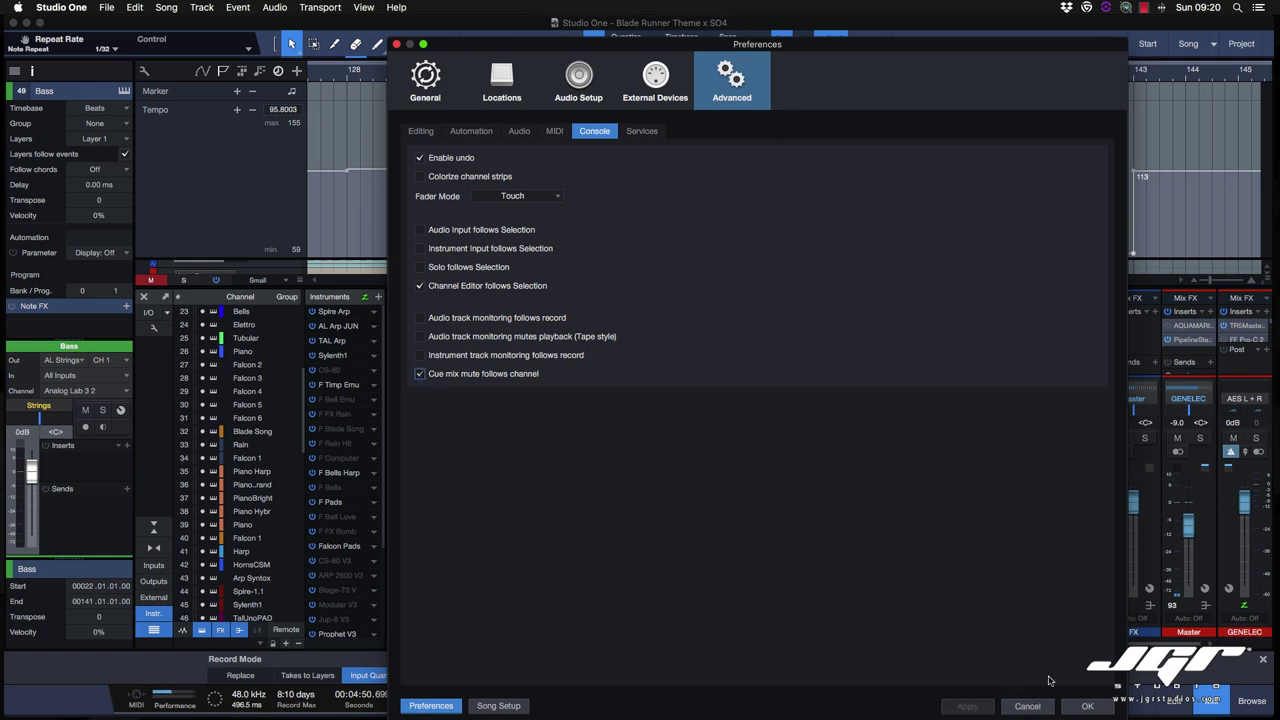
left_click(659, 95)
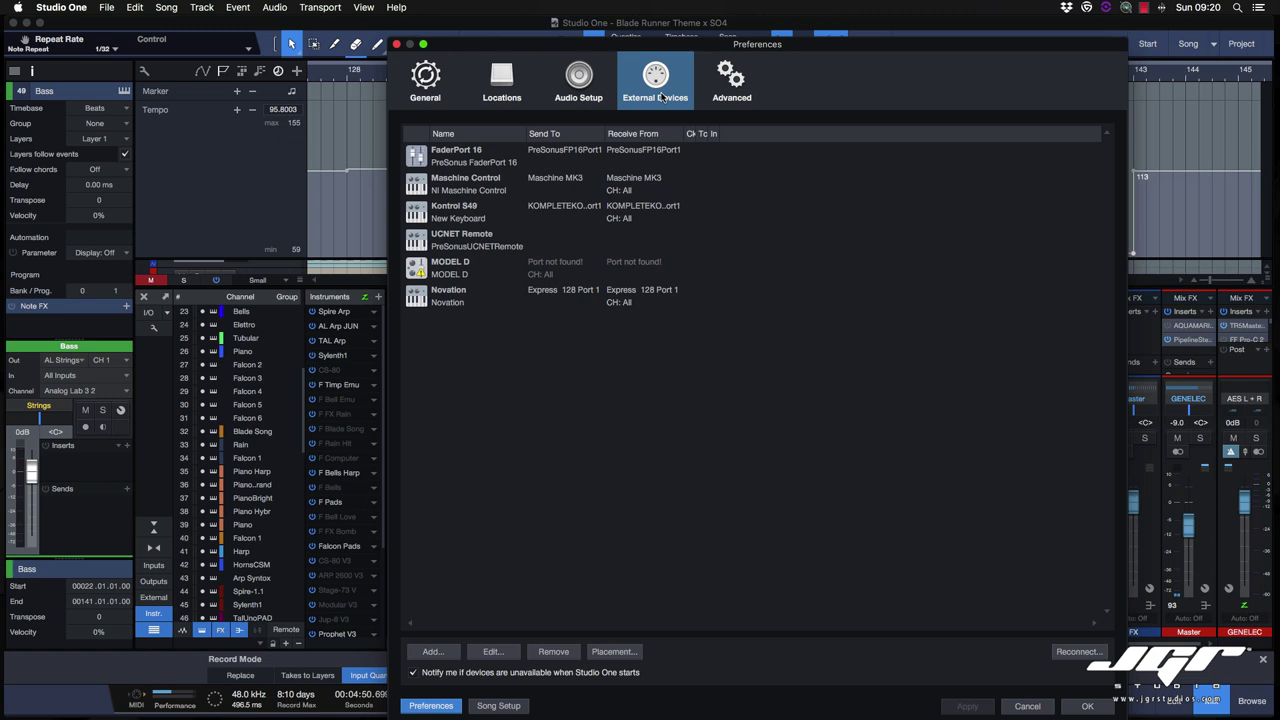
left_click(1031, 707)
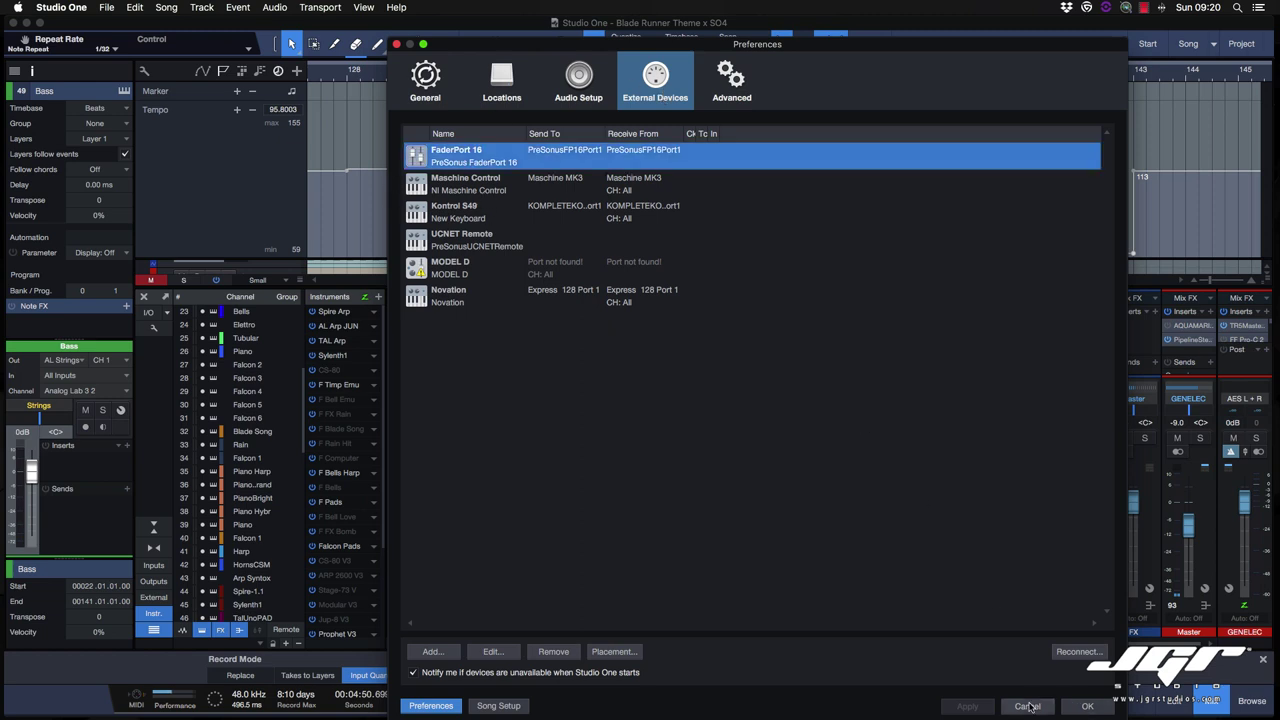
left_click(1031, 707)
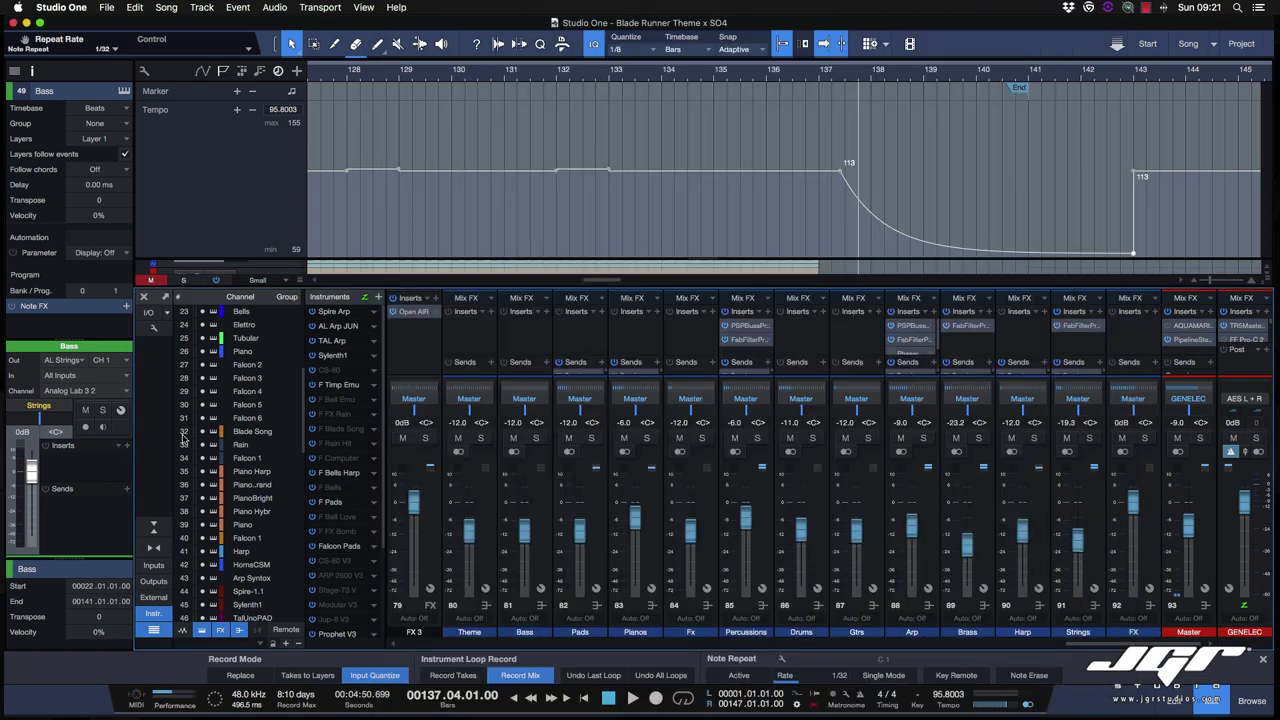
- Show the external devices list in the console and open the FaderPort 16 control window, moving it clear of the list
left_click(160, 597)
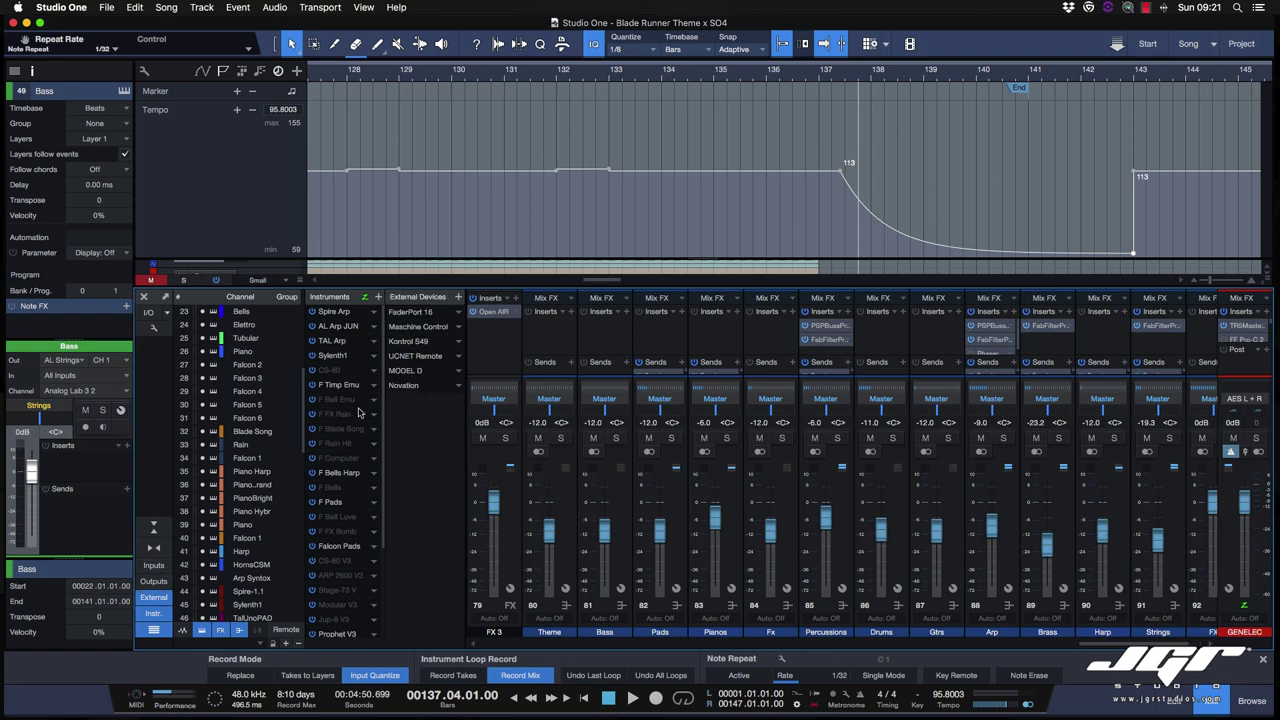
double_click(415, 313)
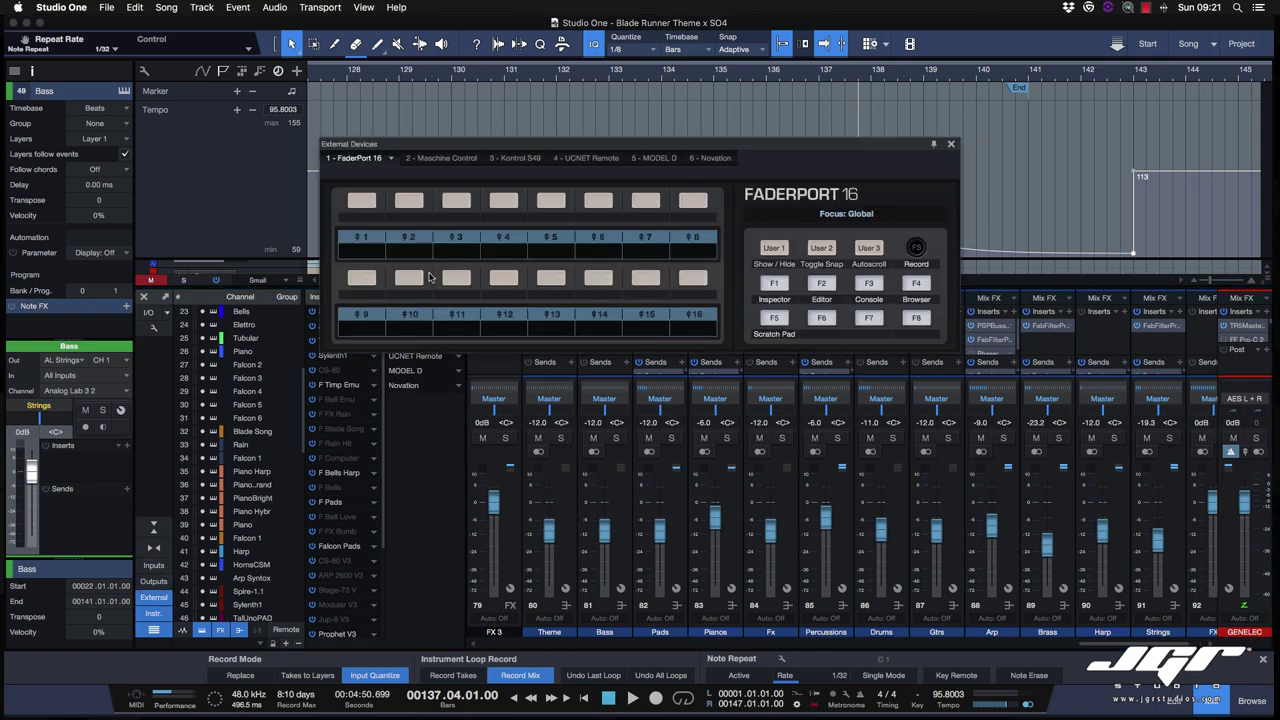
left_click_drag(445, 148, 630, 110)
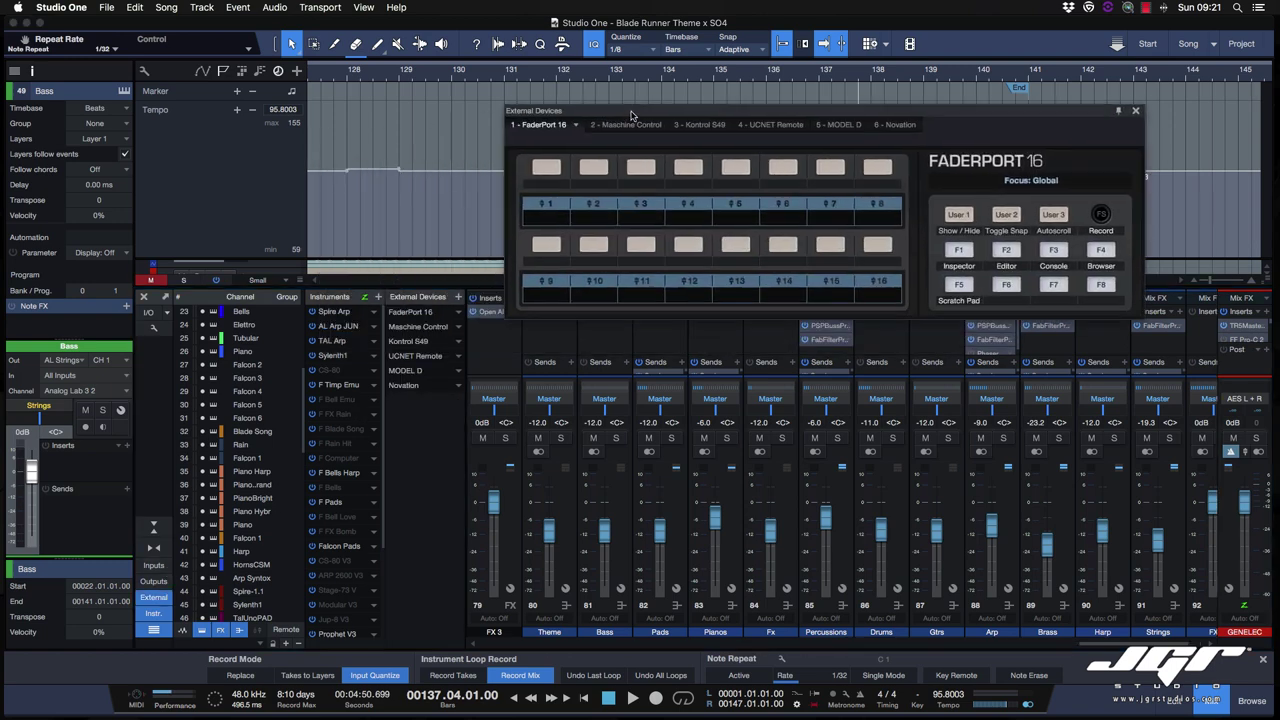
- View the control mappings of the Maschine Control in an enlarged window, followed by those of the Kontrol S49 and MODEL D
double_click(408, 327)
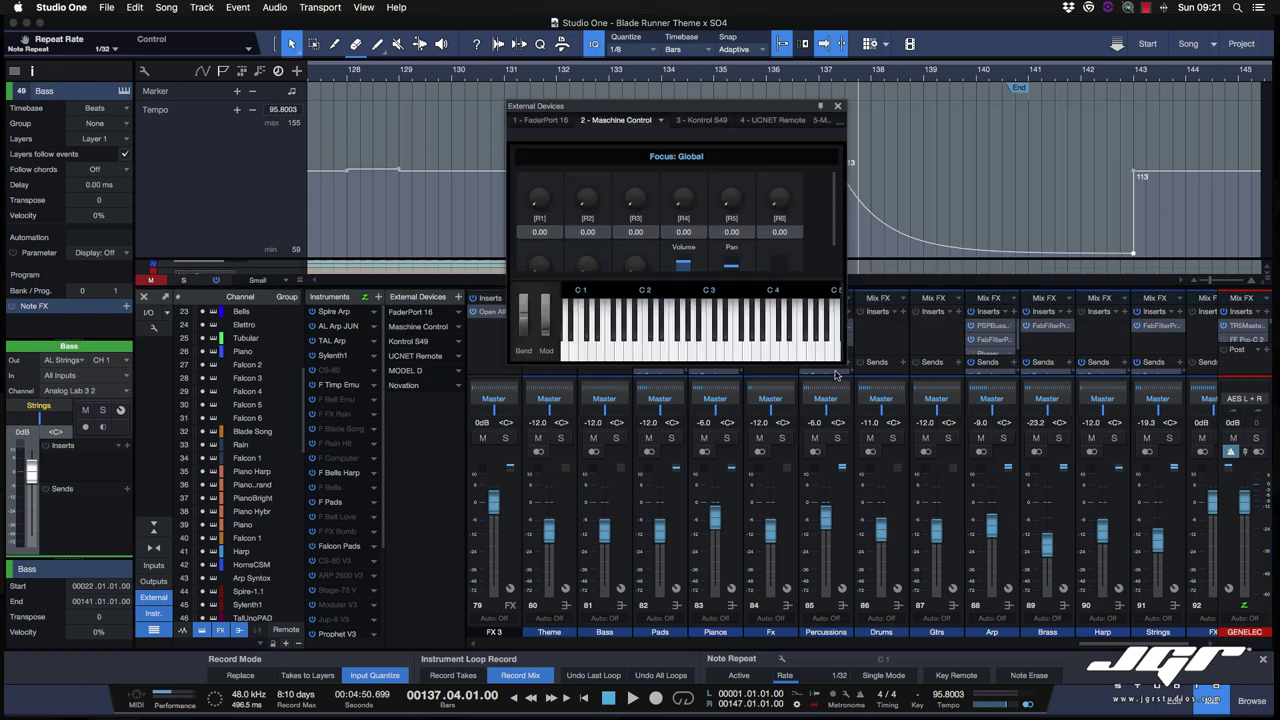
left_click_drag(845, 364, 946, 465)
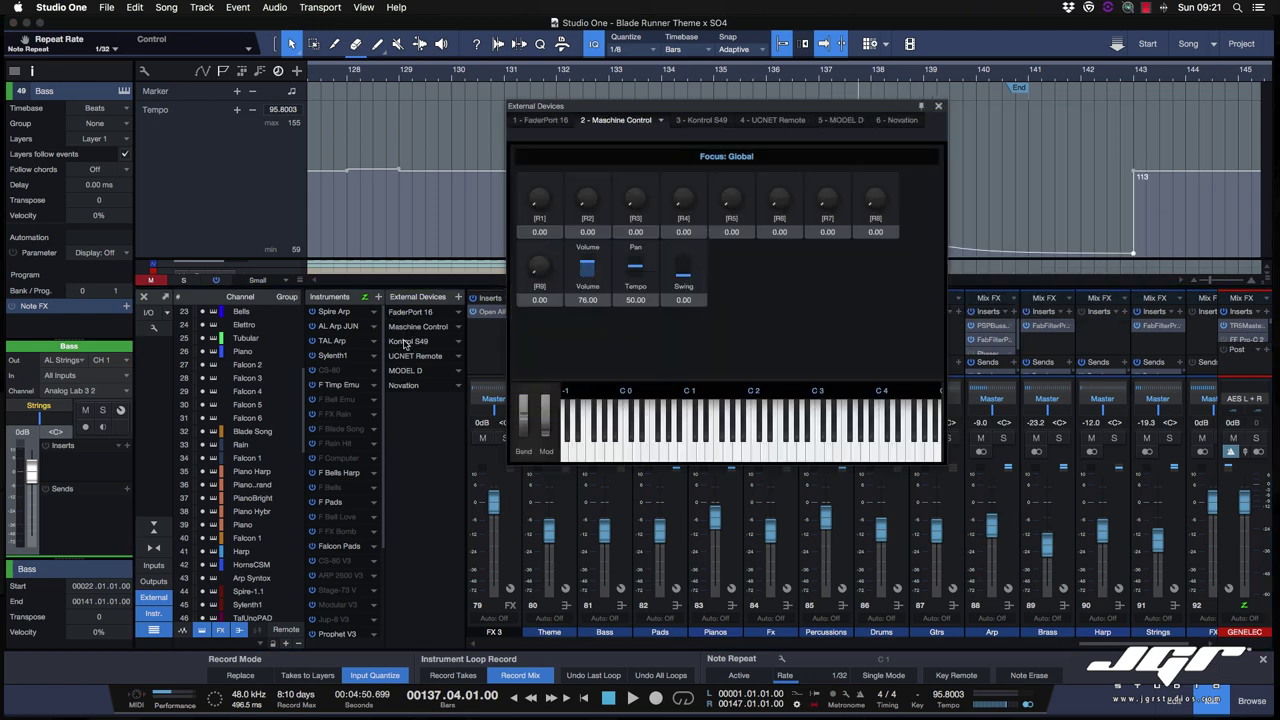
double_click(406, 342)
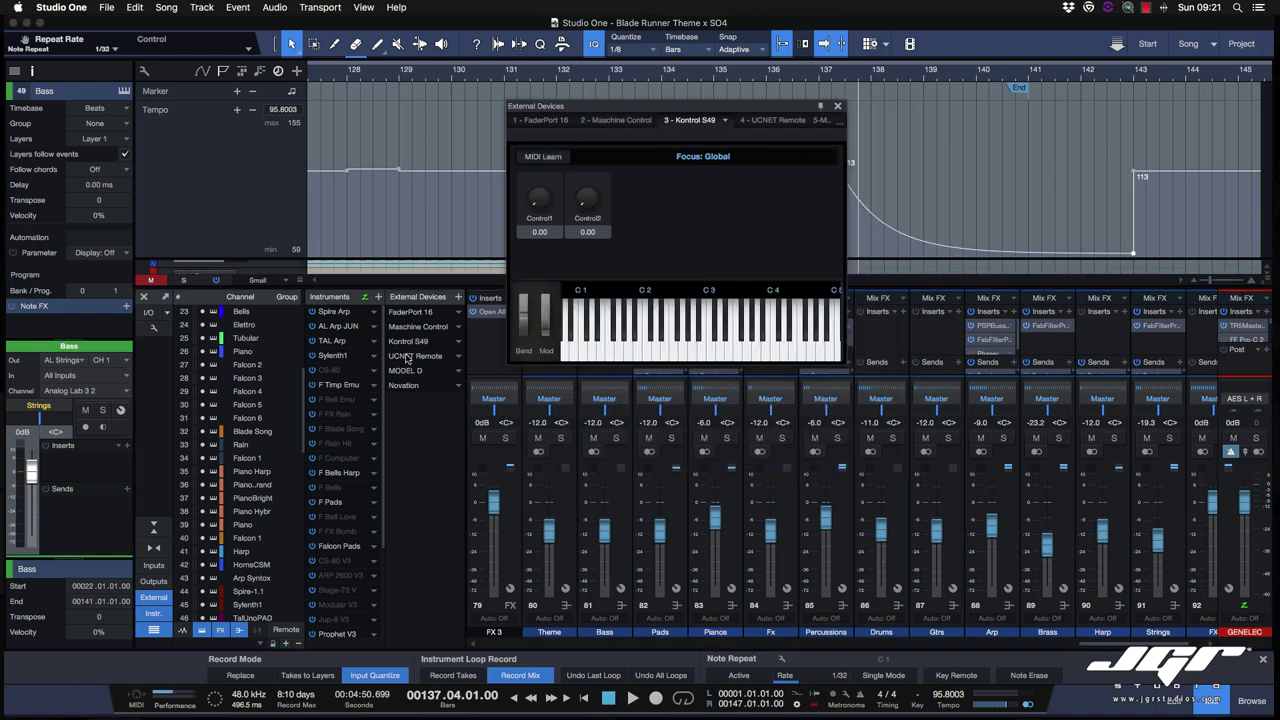
double_click(406, 372)
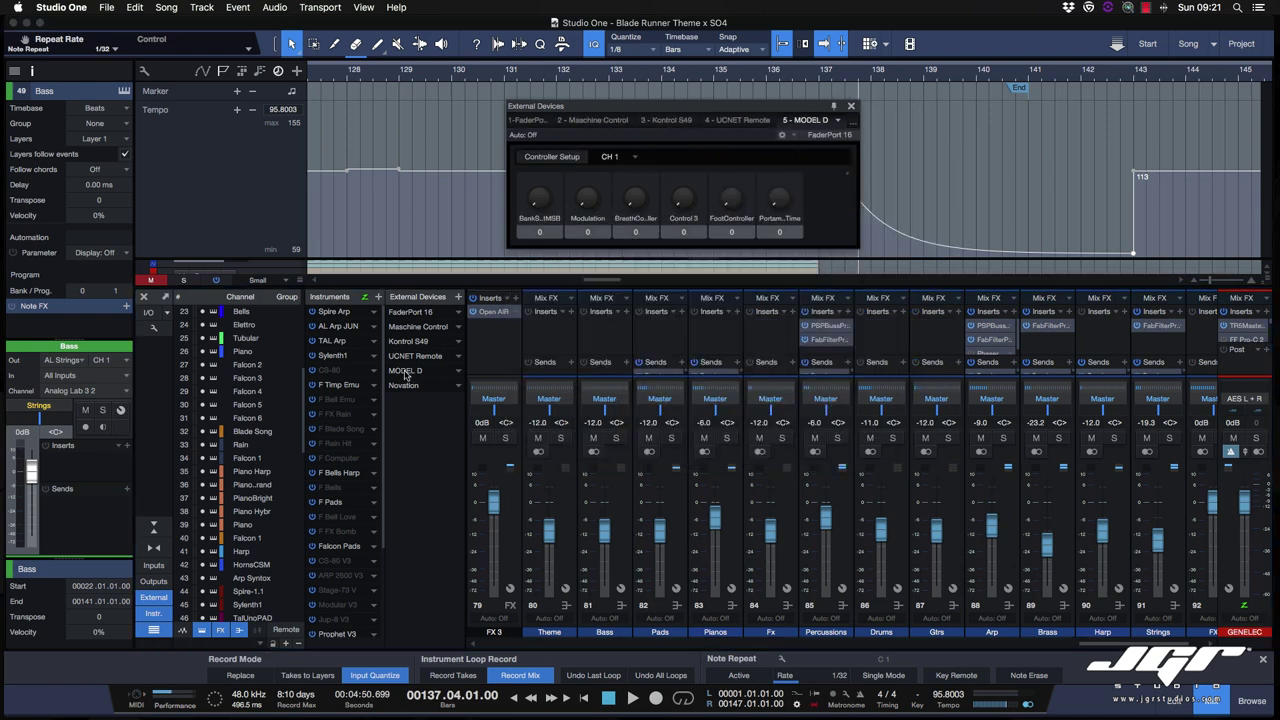